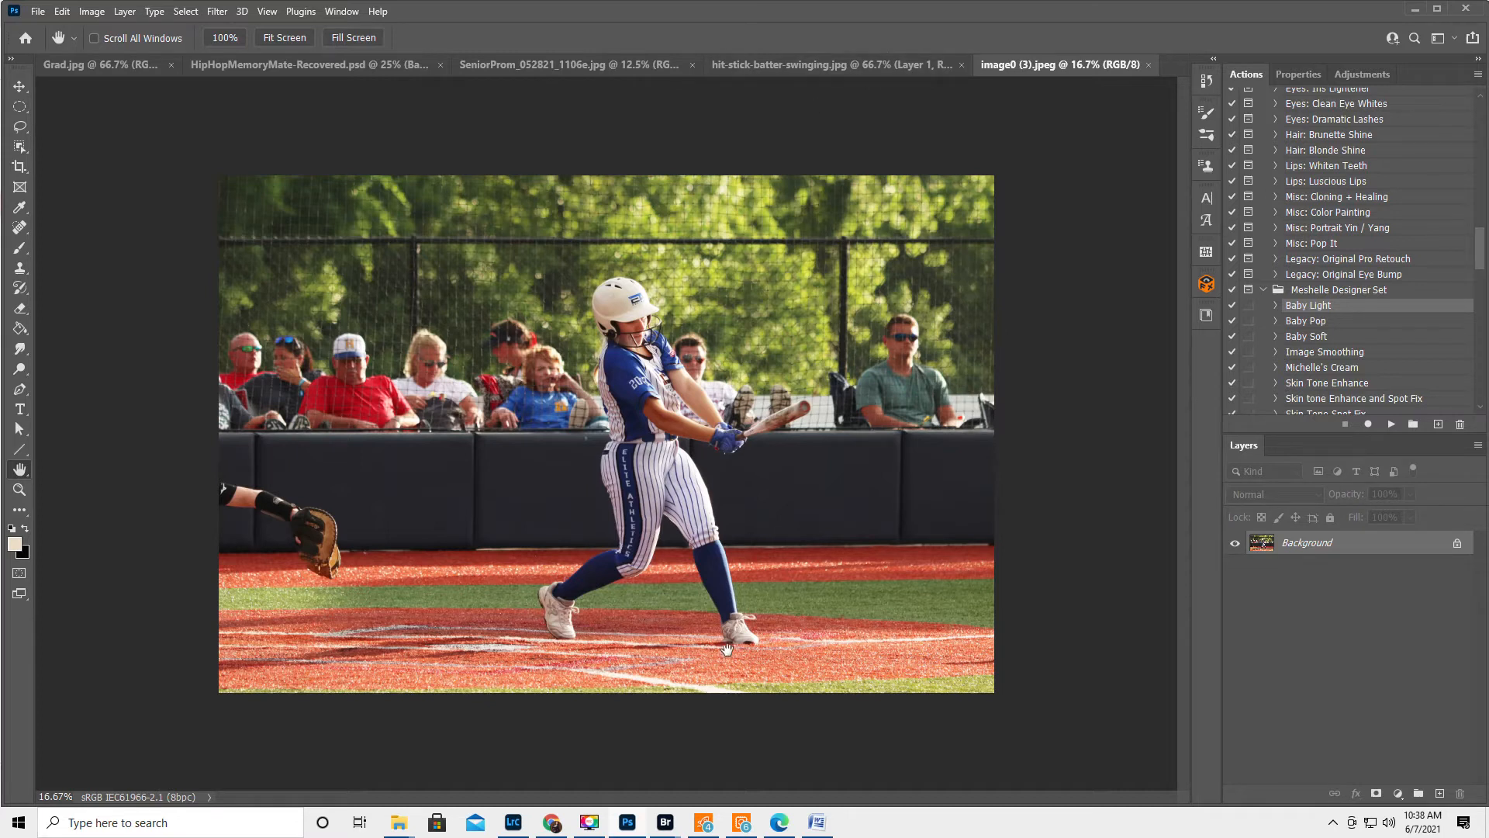
# Select the yellow softball in hit-stick-batter-swinging.jpg with the Object Selection tool and copy it to a new layer.
pyautogui.click(830, 68)
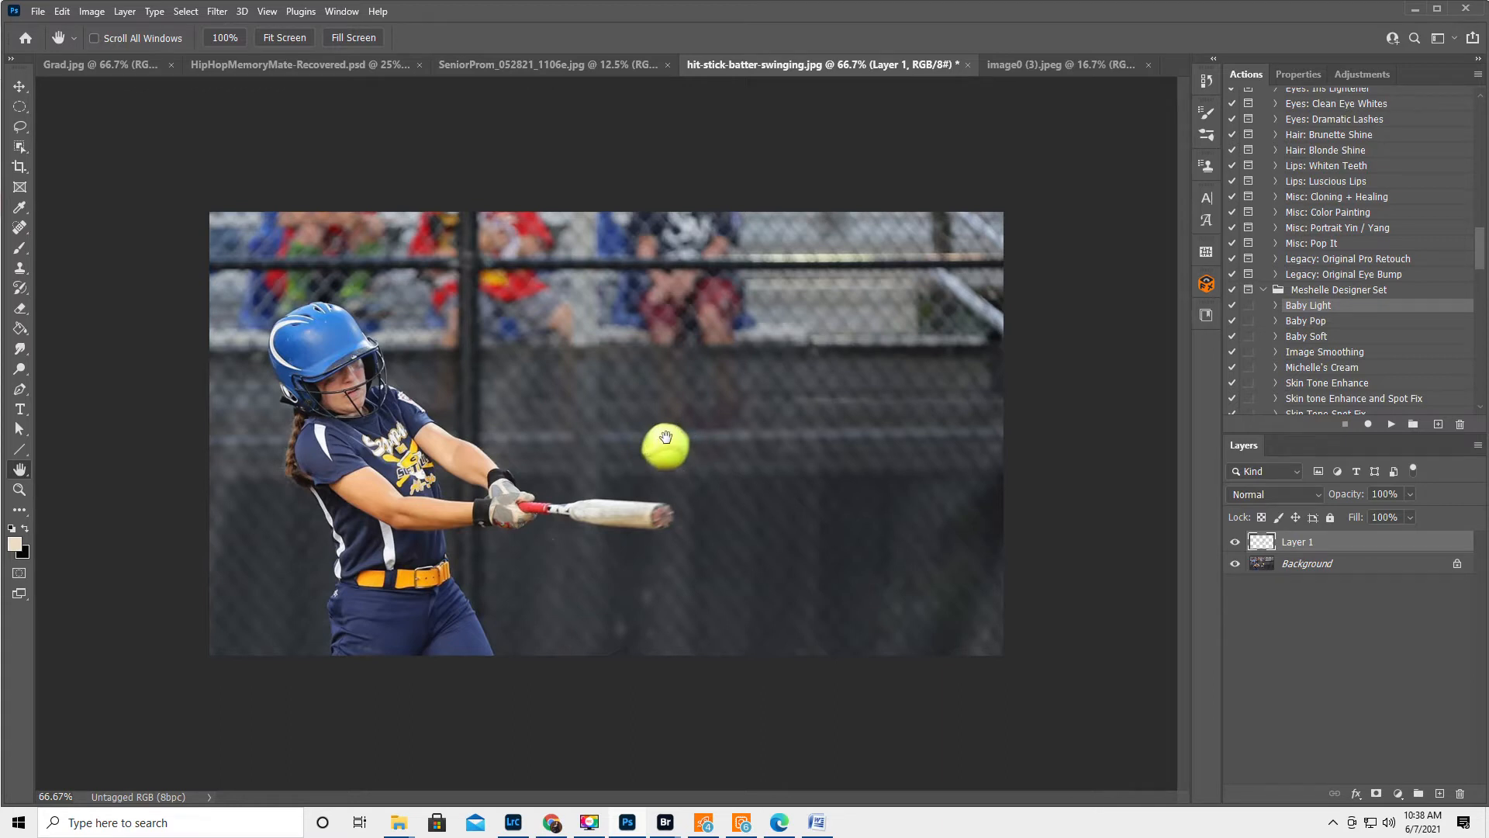
pyautogui.click(19, 147)
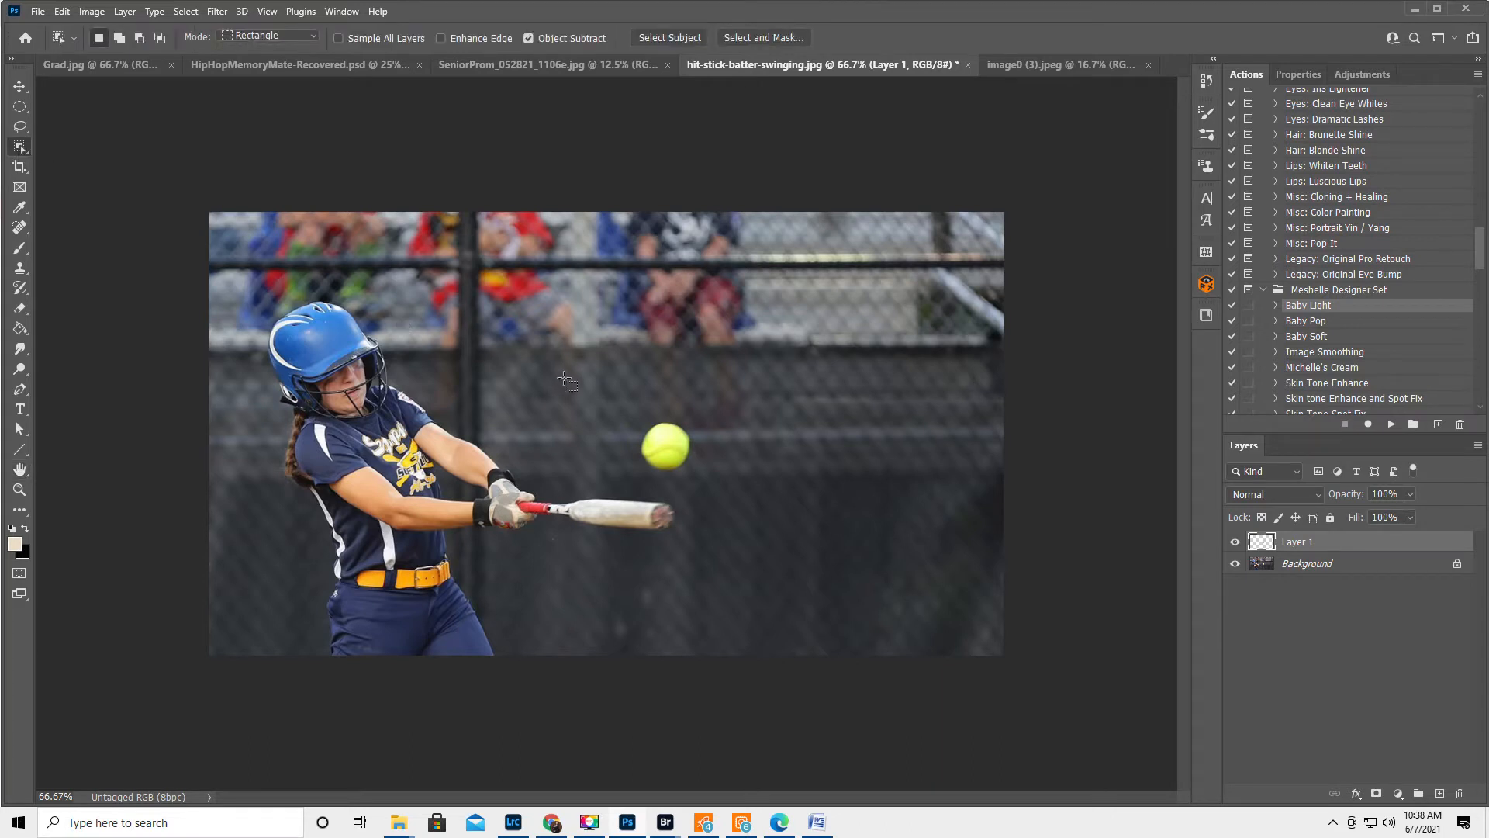
pyautogui.rightClick(16, 147)
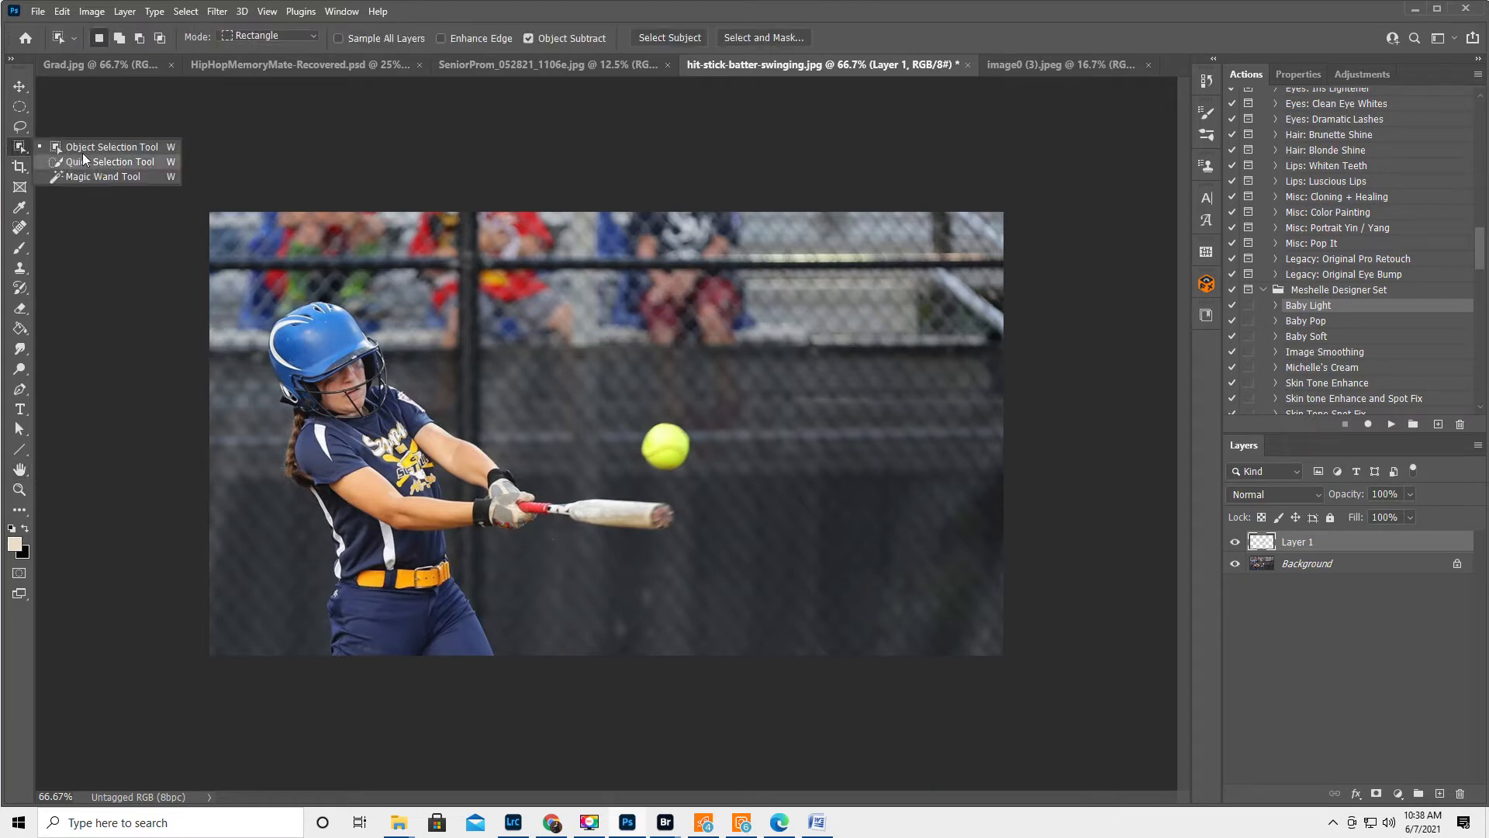
pyautogui.click(96, 145)
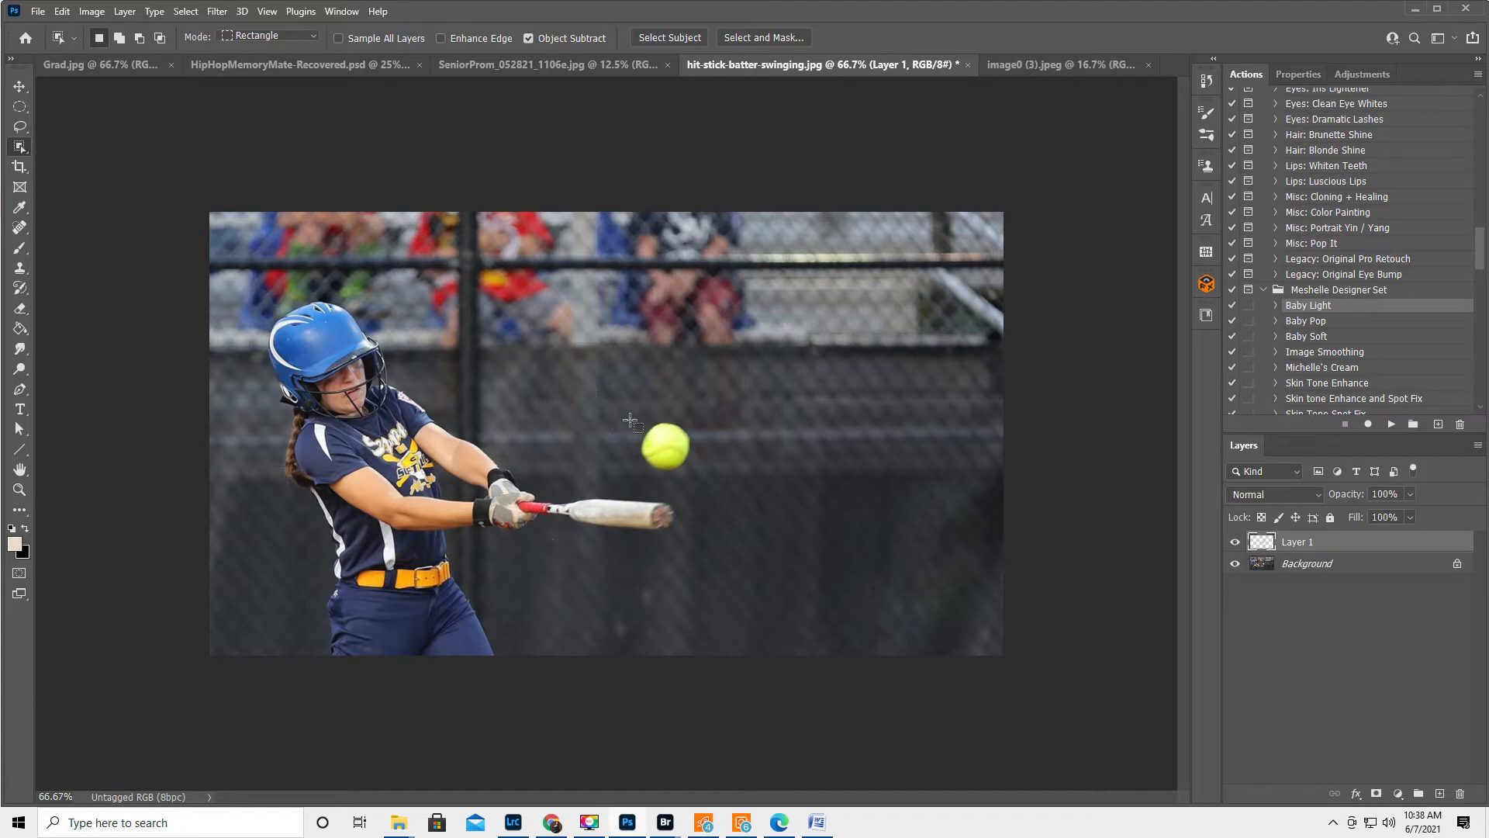
pyautogui.moveTo(633, 419); pyautogui.dragTo(693, 474)
pyautogui.hotkey('ctrl', 'j')
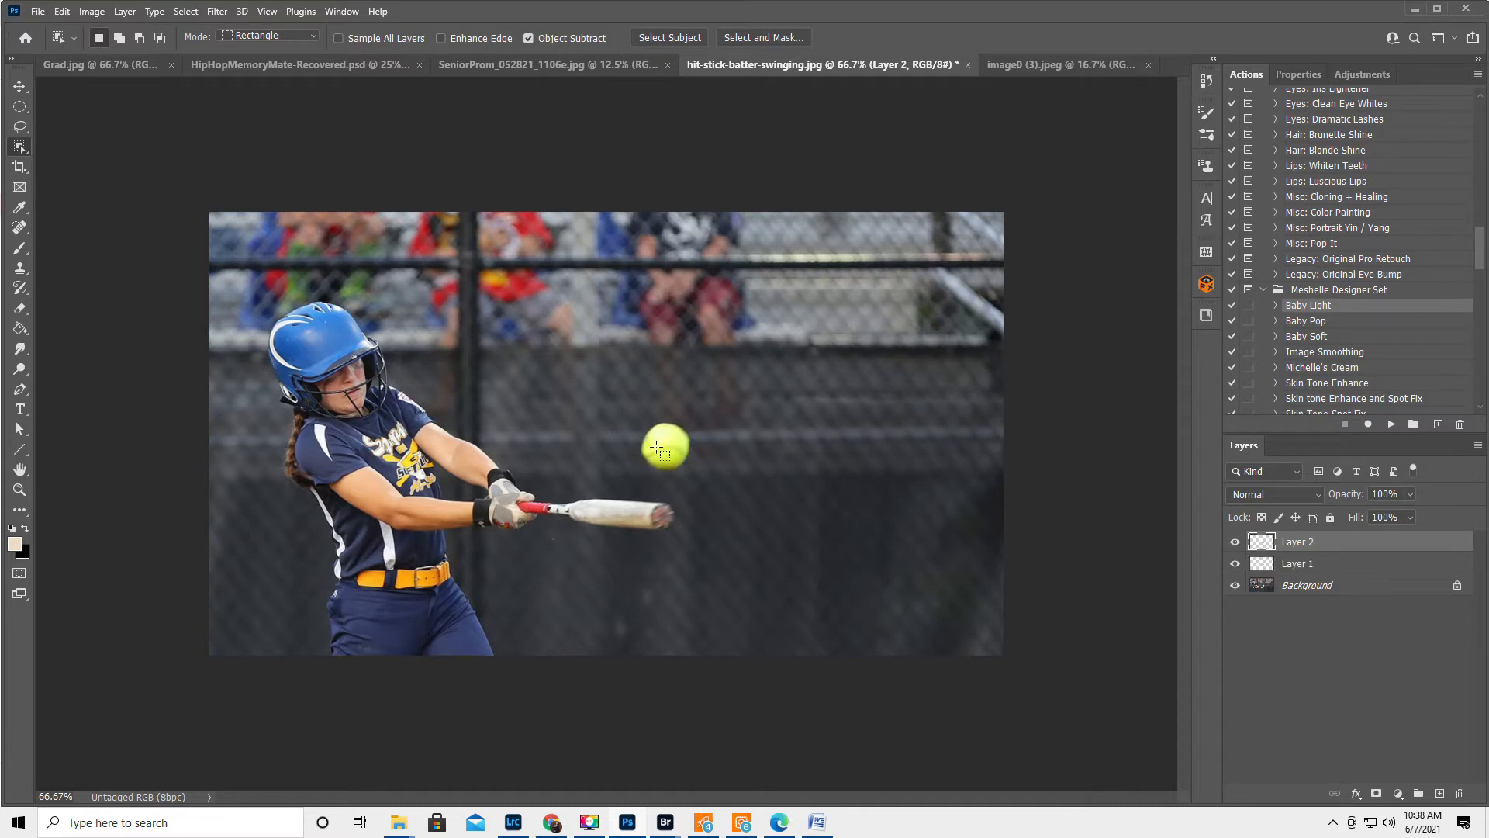
# Place the copied ball in image0 (3).jpeg against the trees, just past the fence post, and enlarge it slightly.
pyautogui.click(19, 87)
pyautogui.moveTo(673, 430); pyautogui.dragTo(855, 300)
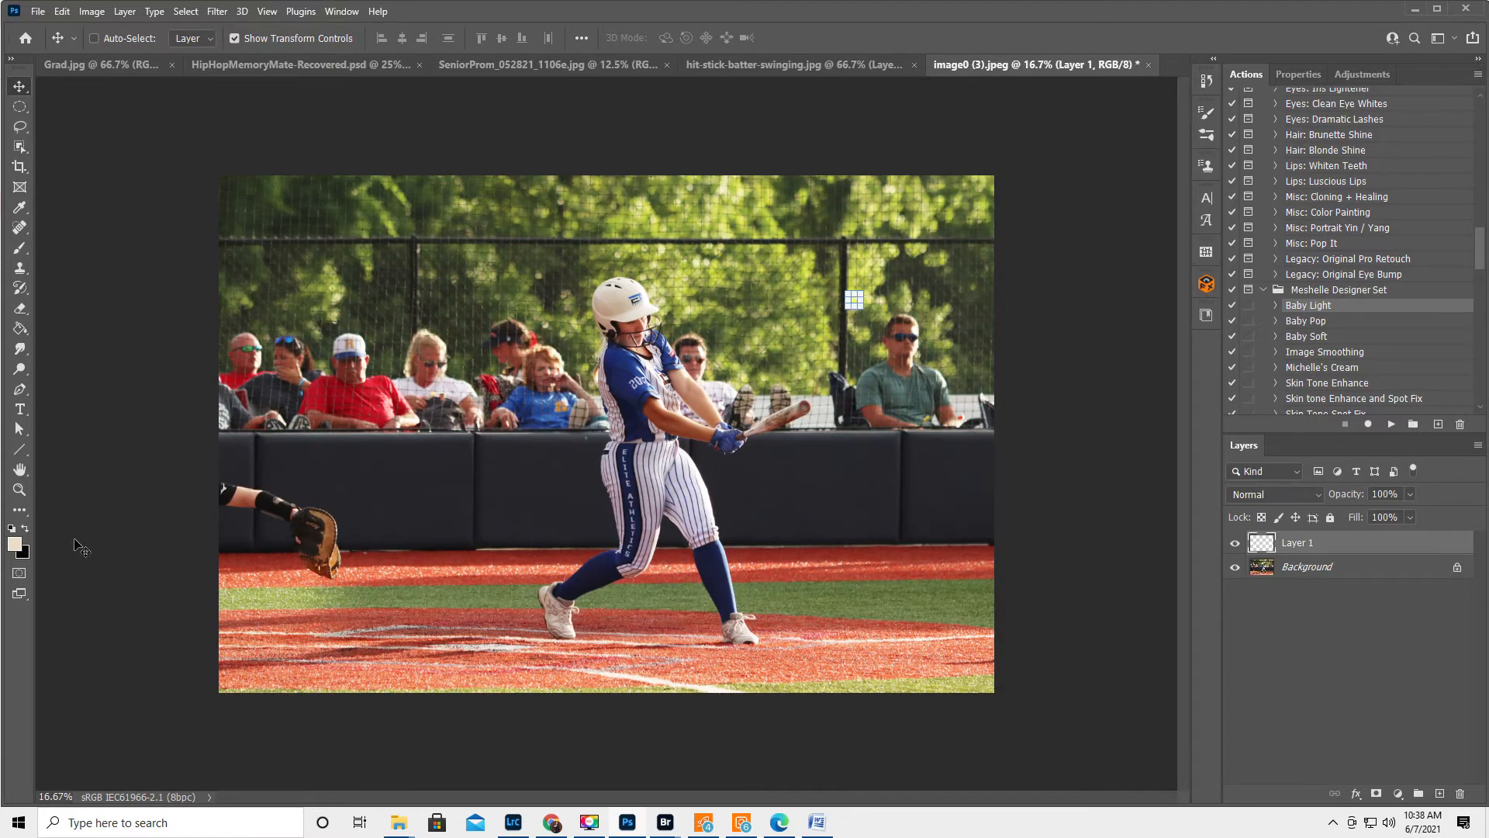
pyautogui.click(19, 490)
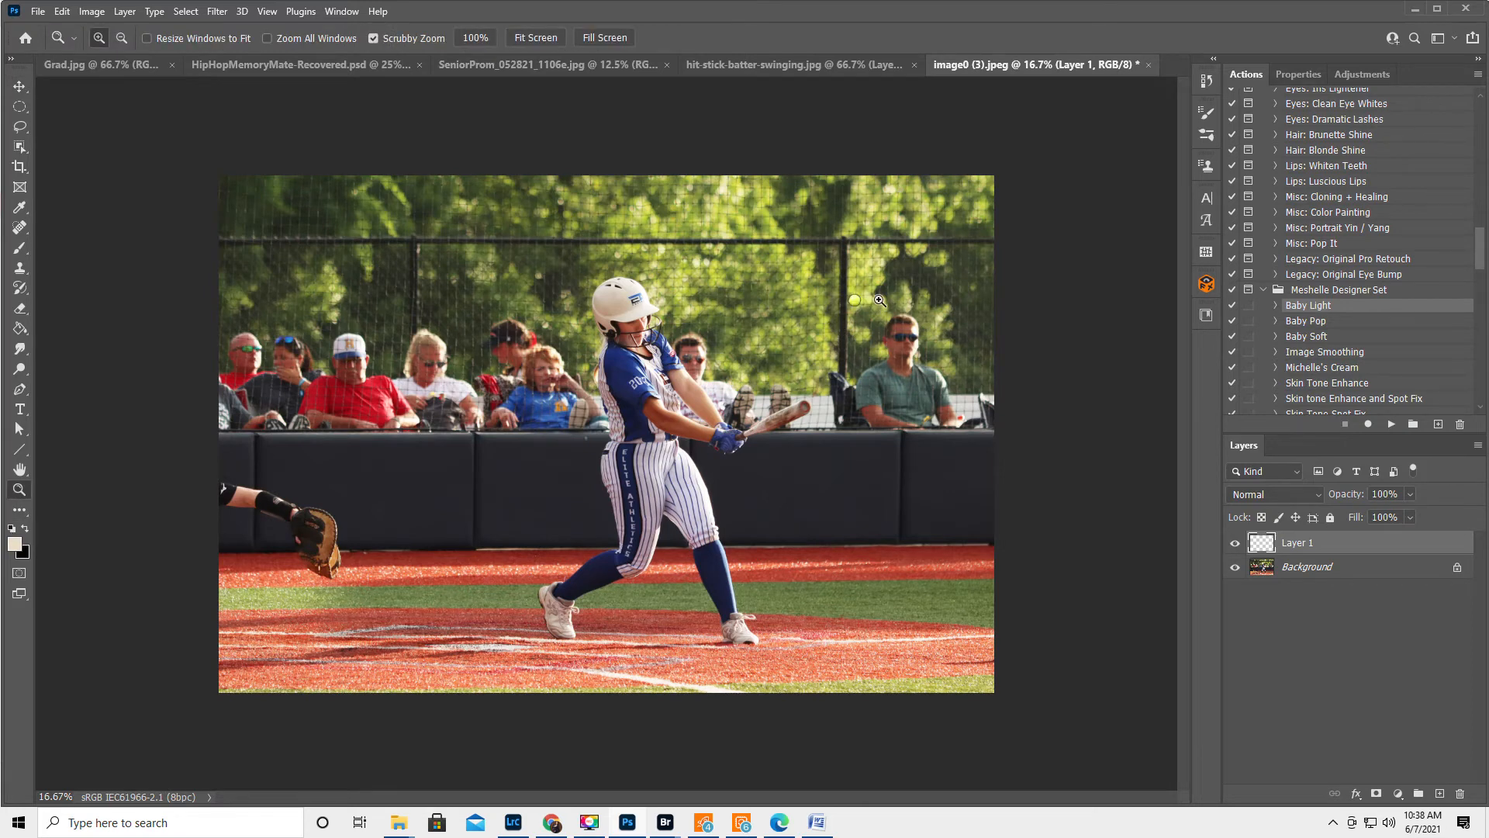
pyautogui.click(880, 300)
pyautogui.click(879, 300)
pyautogui.click(879, 300)
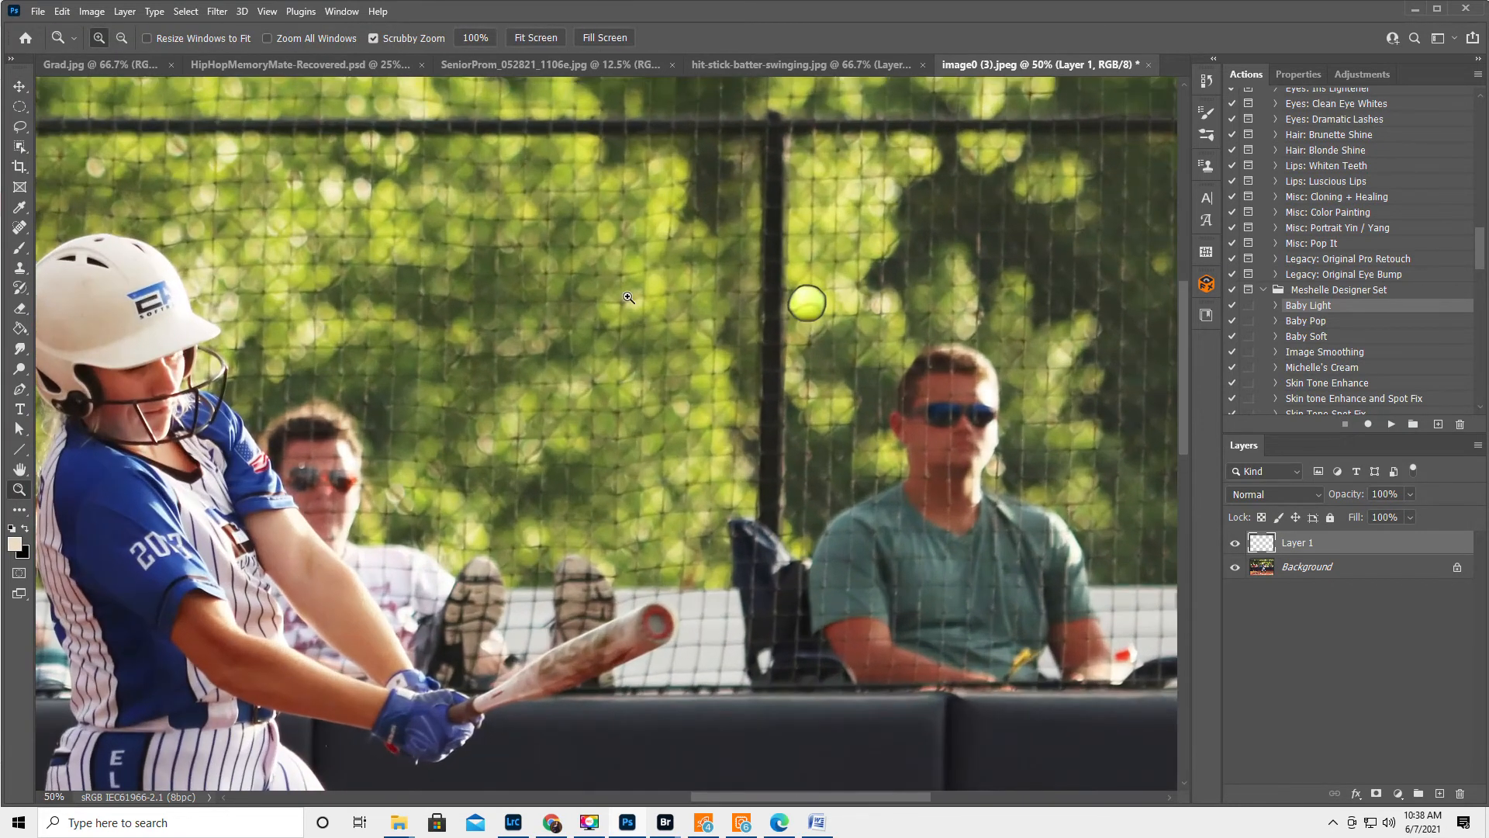
pyautogui.click(20, 86)
pyautogui.moveTo(823, 321); pyautogui.dragTo(851, 344)
pyautogui.press('Return')
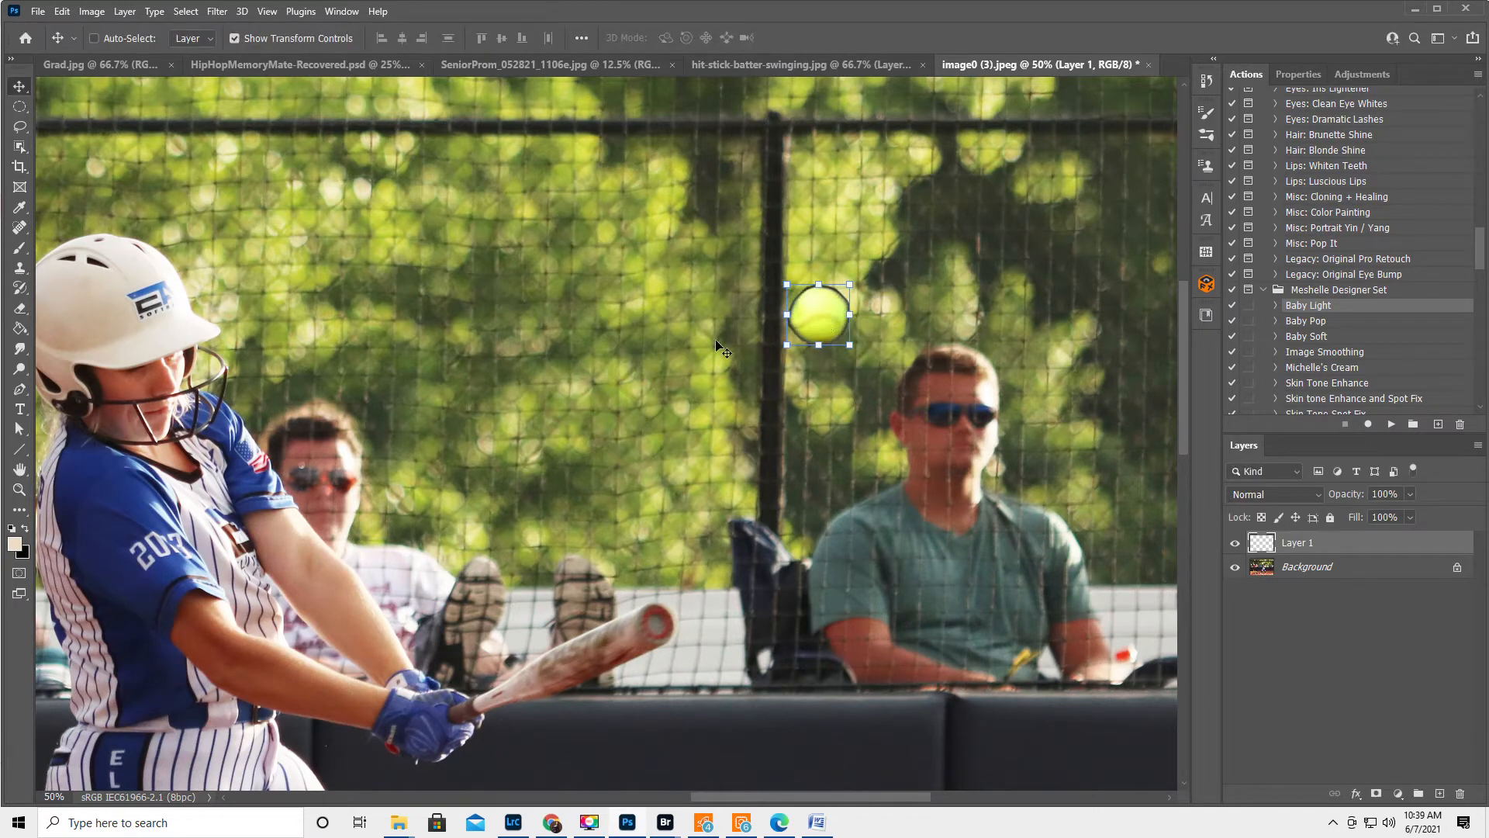
# Scale the ball to about 122% and move it beside the shoulder of the man in the green shirt.
pyautogui.doubleClick(19, 470)
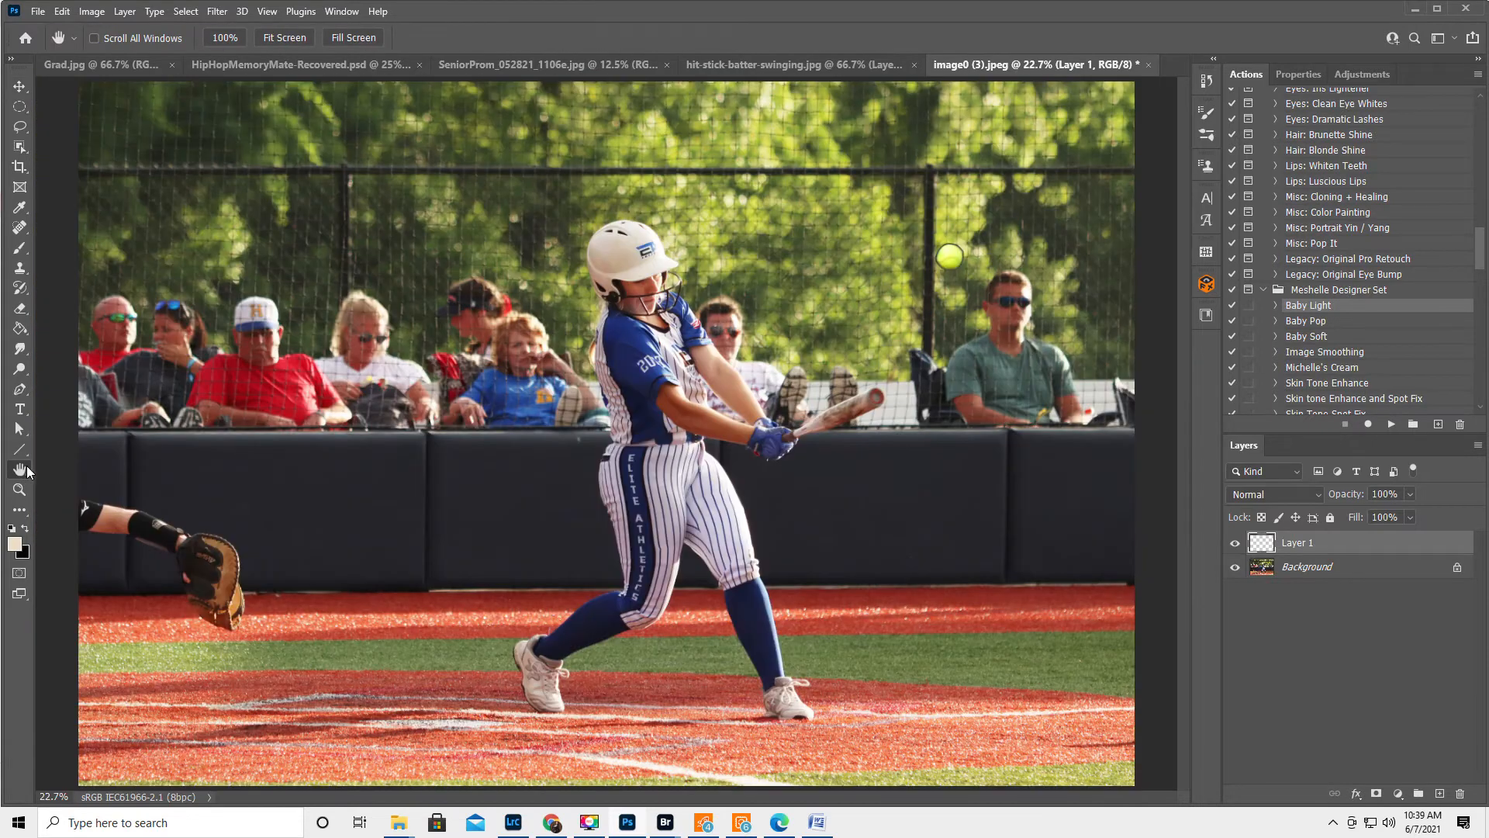
pyautogui.click(20, 86)
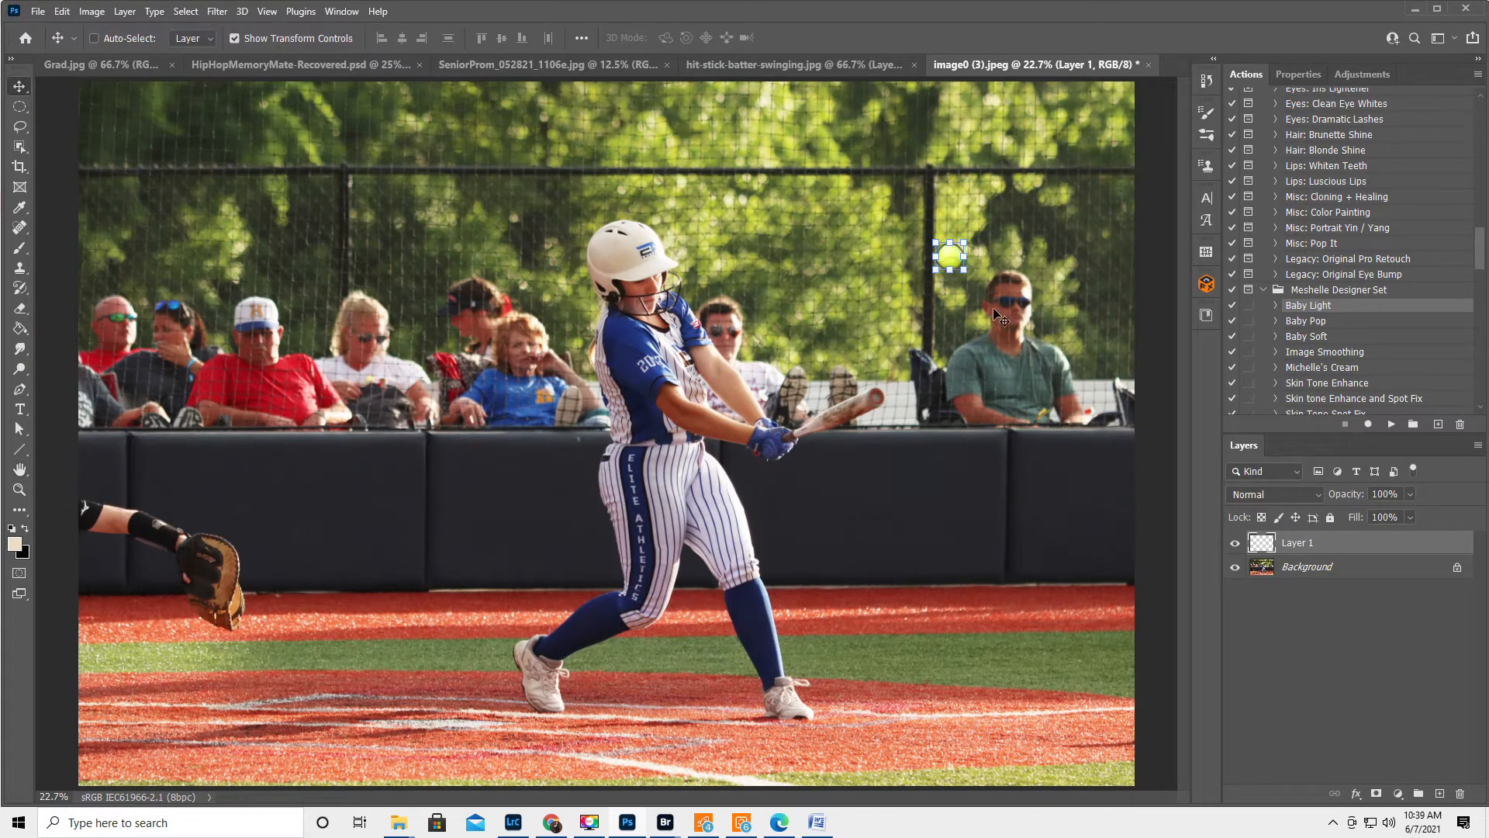
pyautogui.moveTo(956, 266); pyautogui.dragTo(1096, 361)
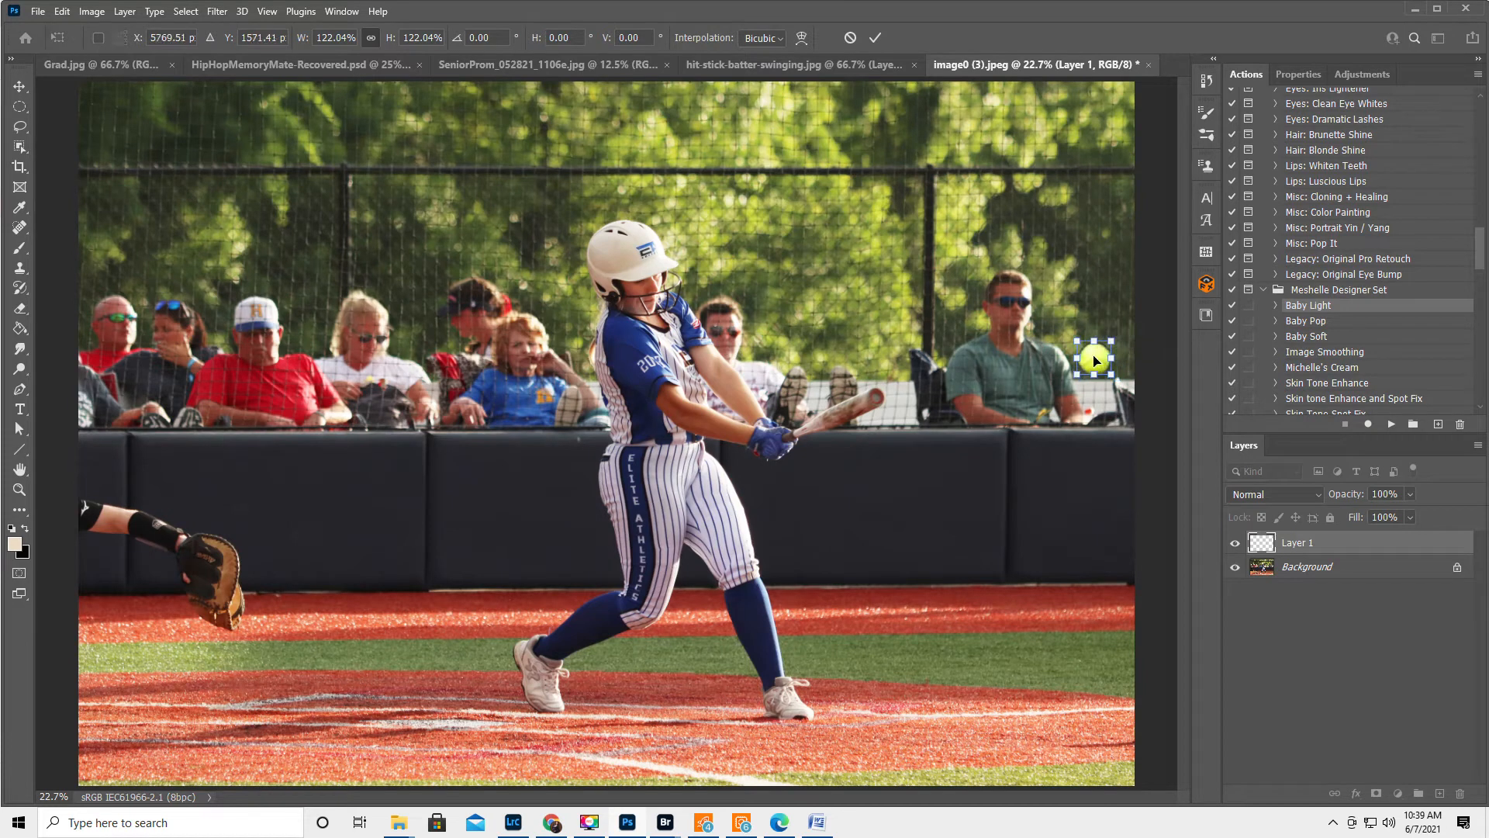
pyautogui.press('Return')
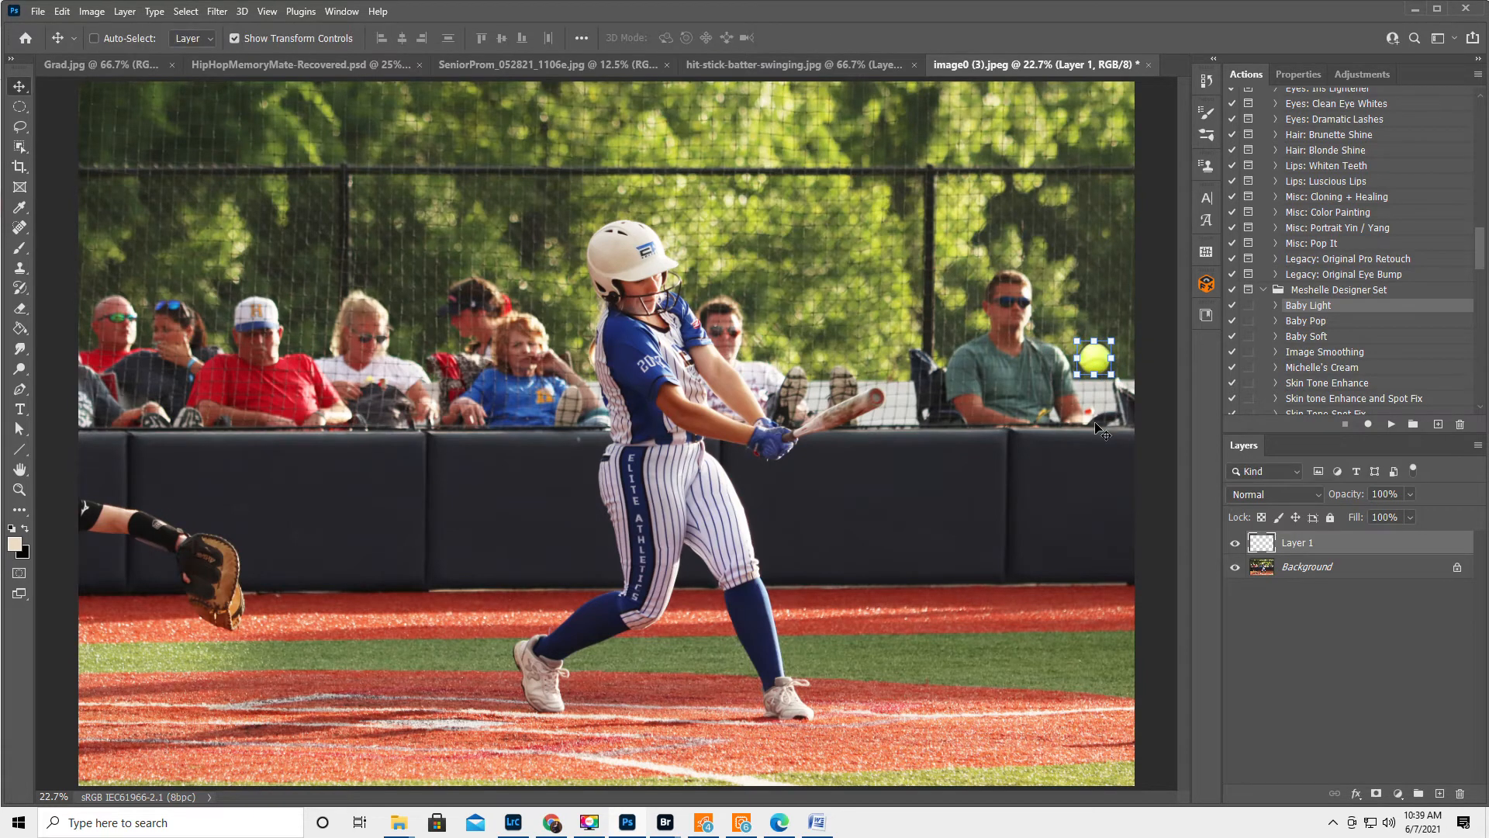
# Nudge the ball slightly farther right, away from the shoulder of the man in the green shirt.
pyautogui.press('Right')
pyautogui.press('Right')
pyautogui.press('Right')
pyautogui.press('Right')
pyautogui.press('Right')
pyautogui.press('Right')
pyautogui.press('Right')
pyautogui.press('Right')
pyautogui.press('Right')
pyautogui.press('Right')
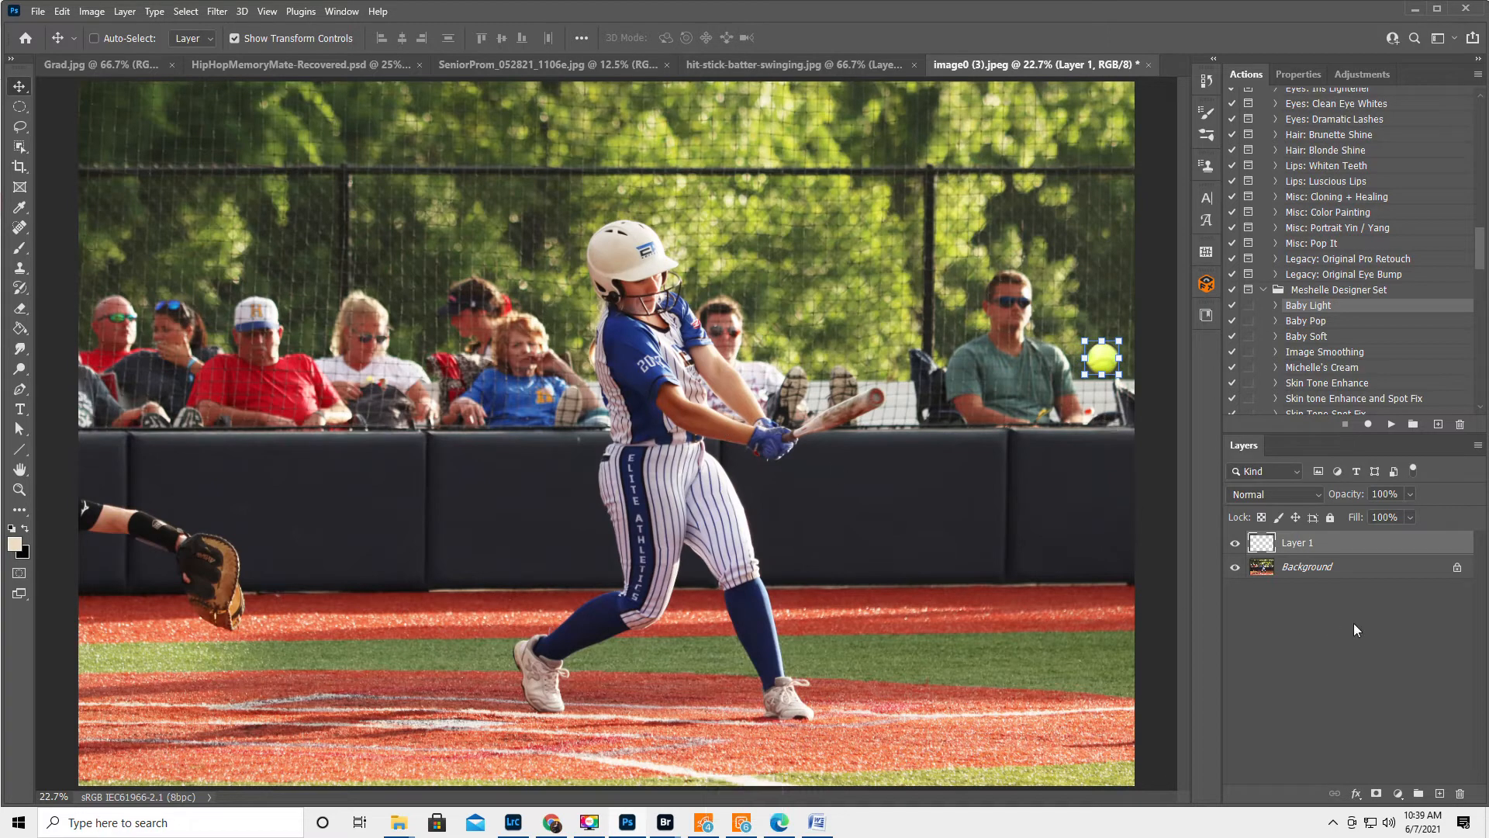
# Add a mask to the ball layer and paint black around the ball's rim with a size 45 brush to hide the dark fringe.
pyautogui.click(1376, 795)
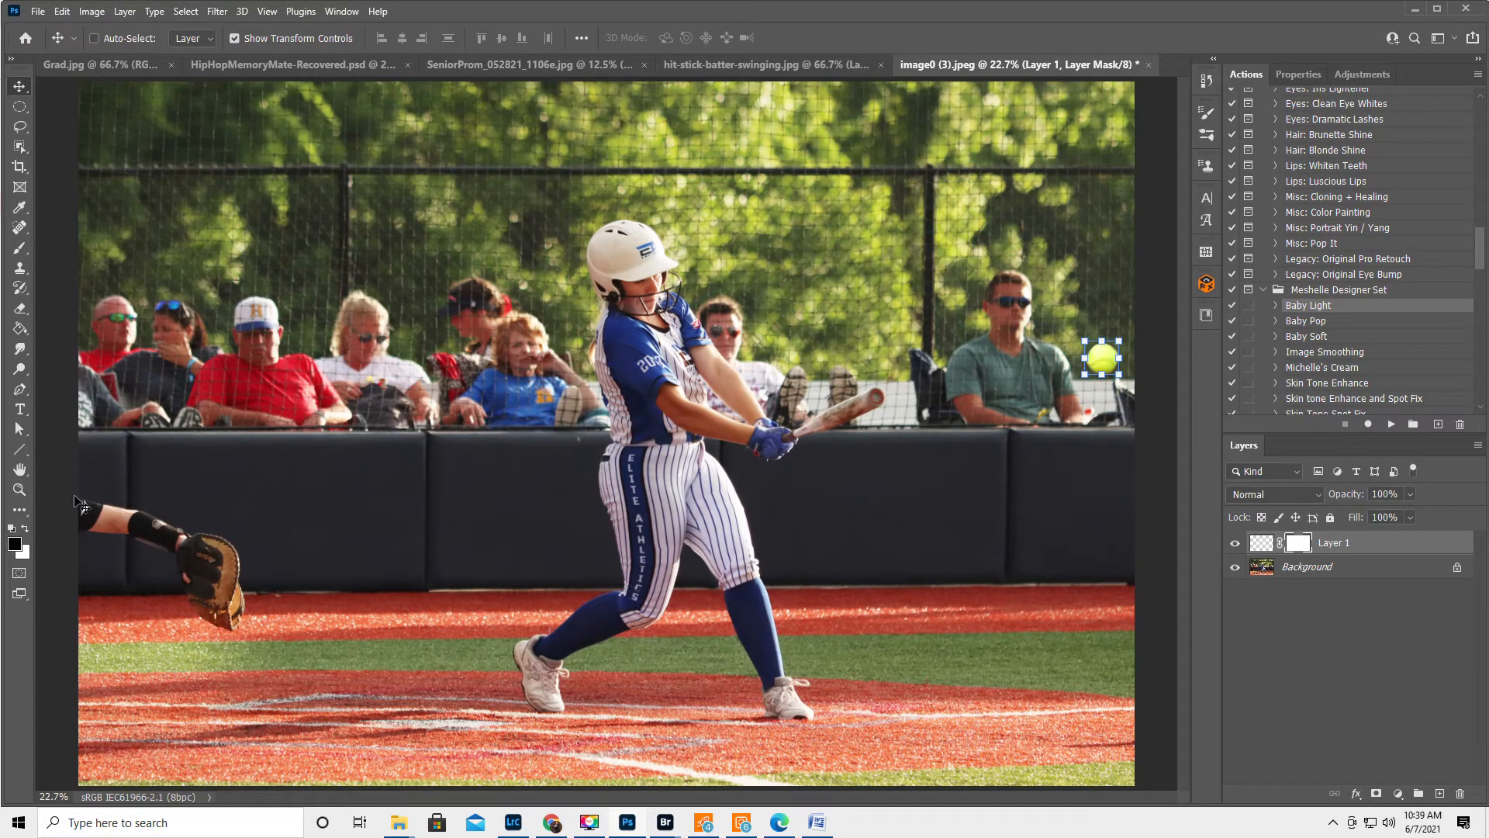
pyautogui.click(28, 488)
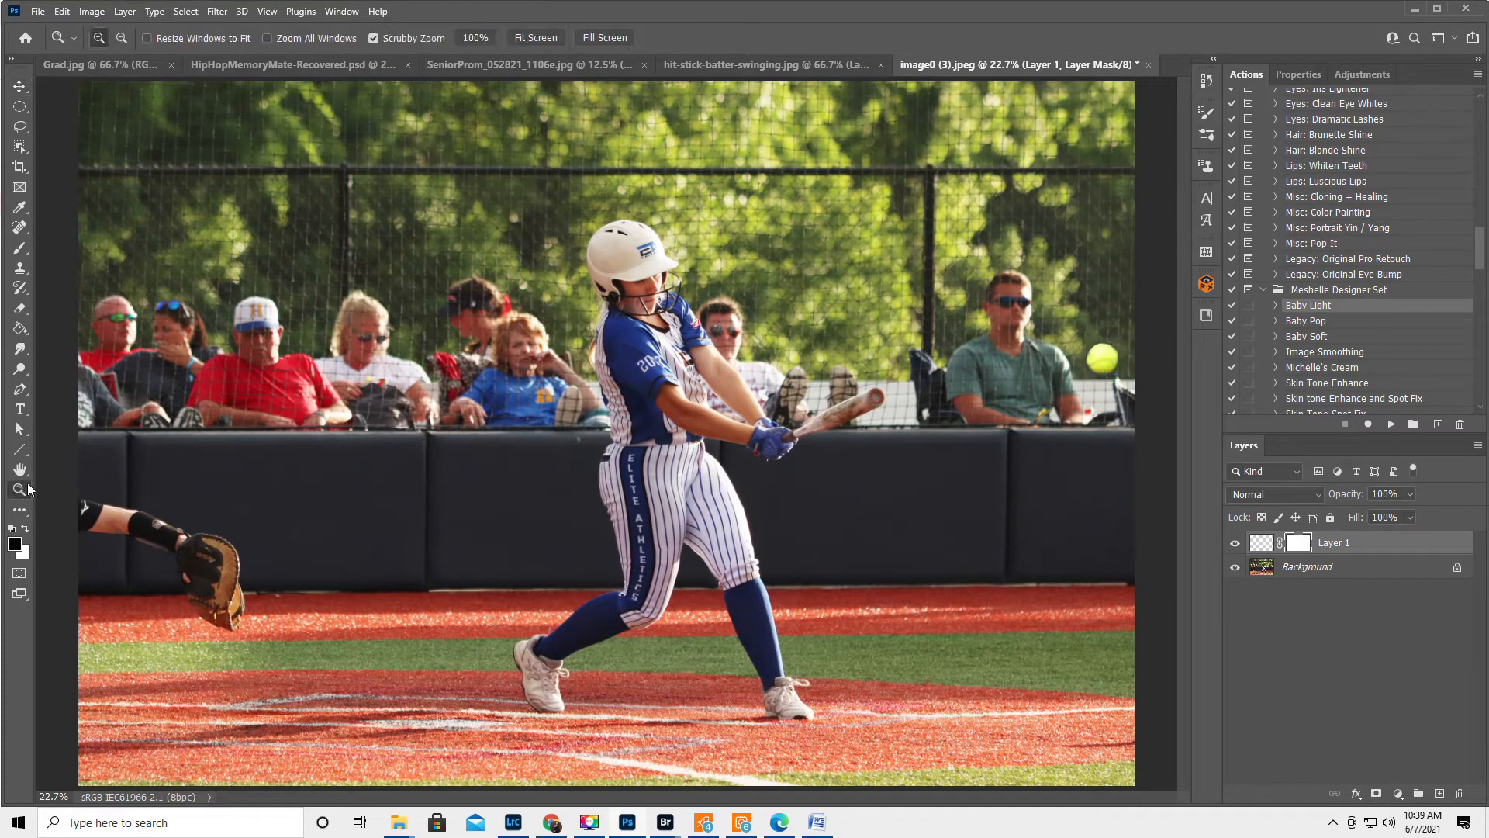
pyautogui.click(1112, 363)
pyautogui.click(1111, 362)
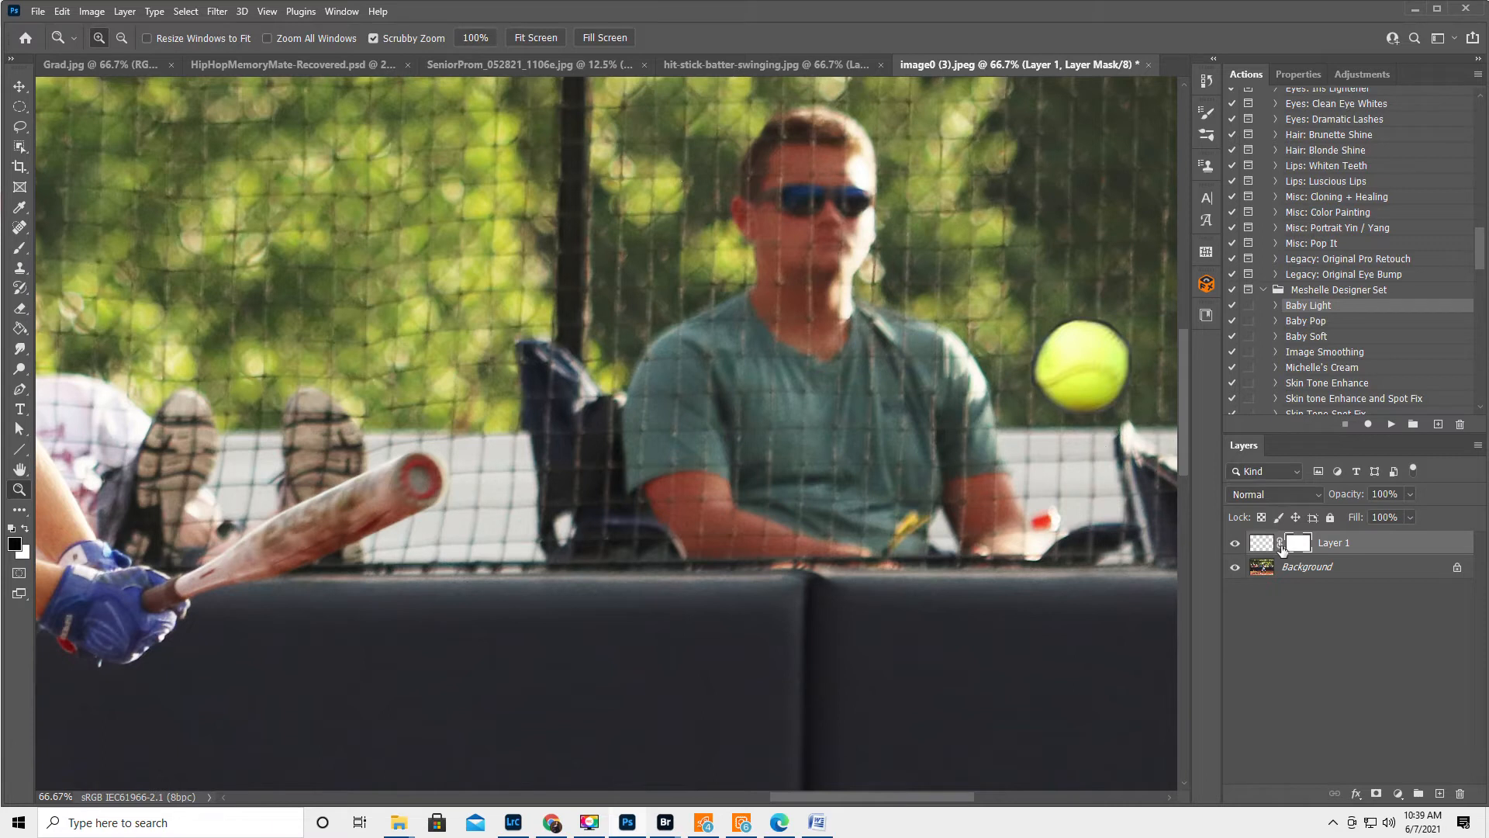
pyautogui.click(19, 247)
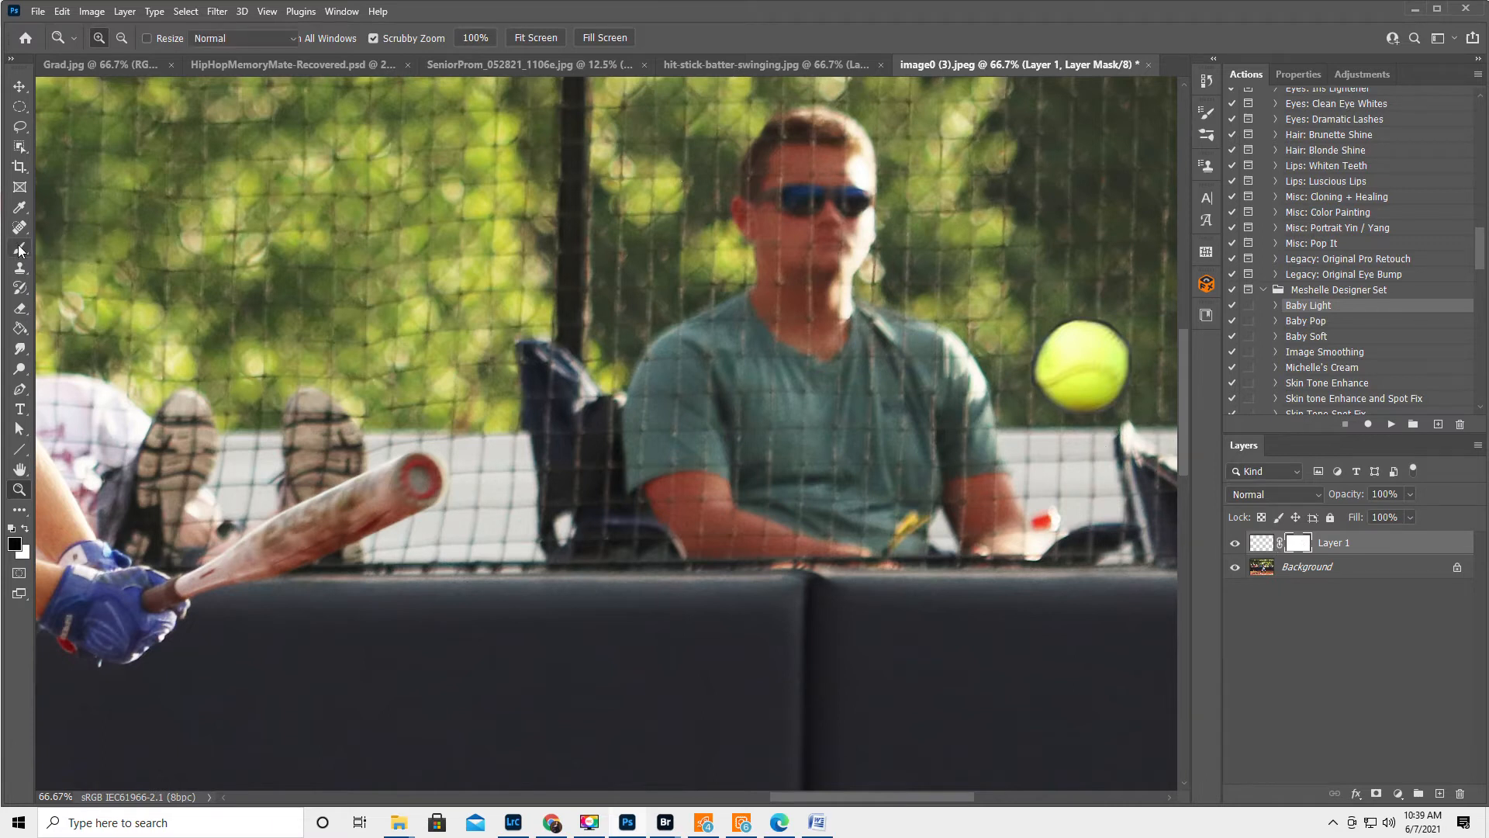
pyautogui.press(']')
pyautogui.press(']')
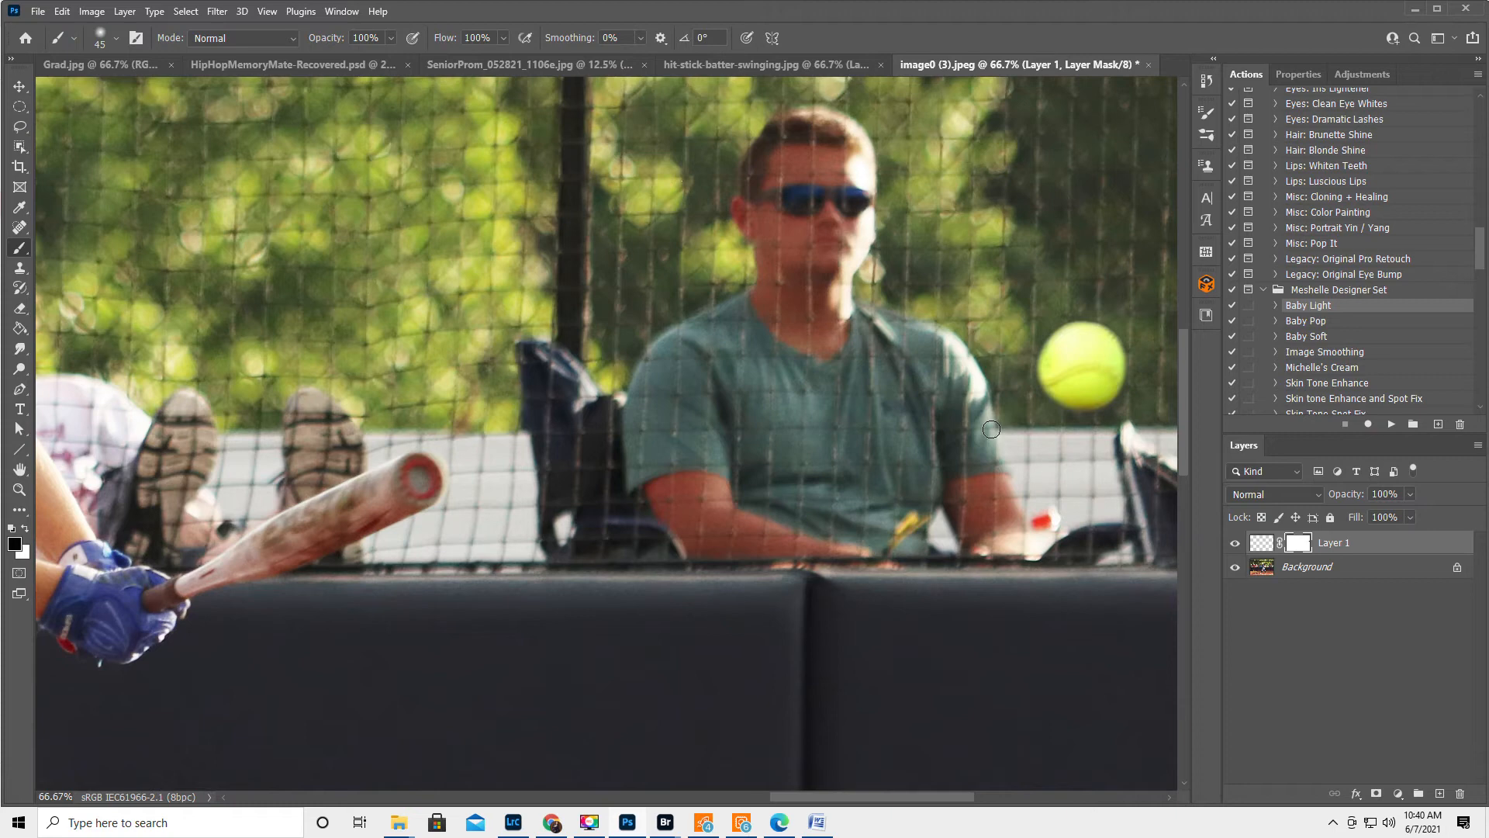
# Start a Path Blur on the ball layer's image, not its mask, and set the speed to 21%.
pyautogui.doubleClick(21, 468)
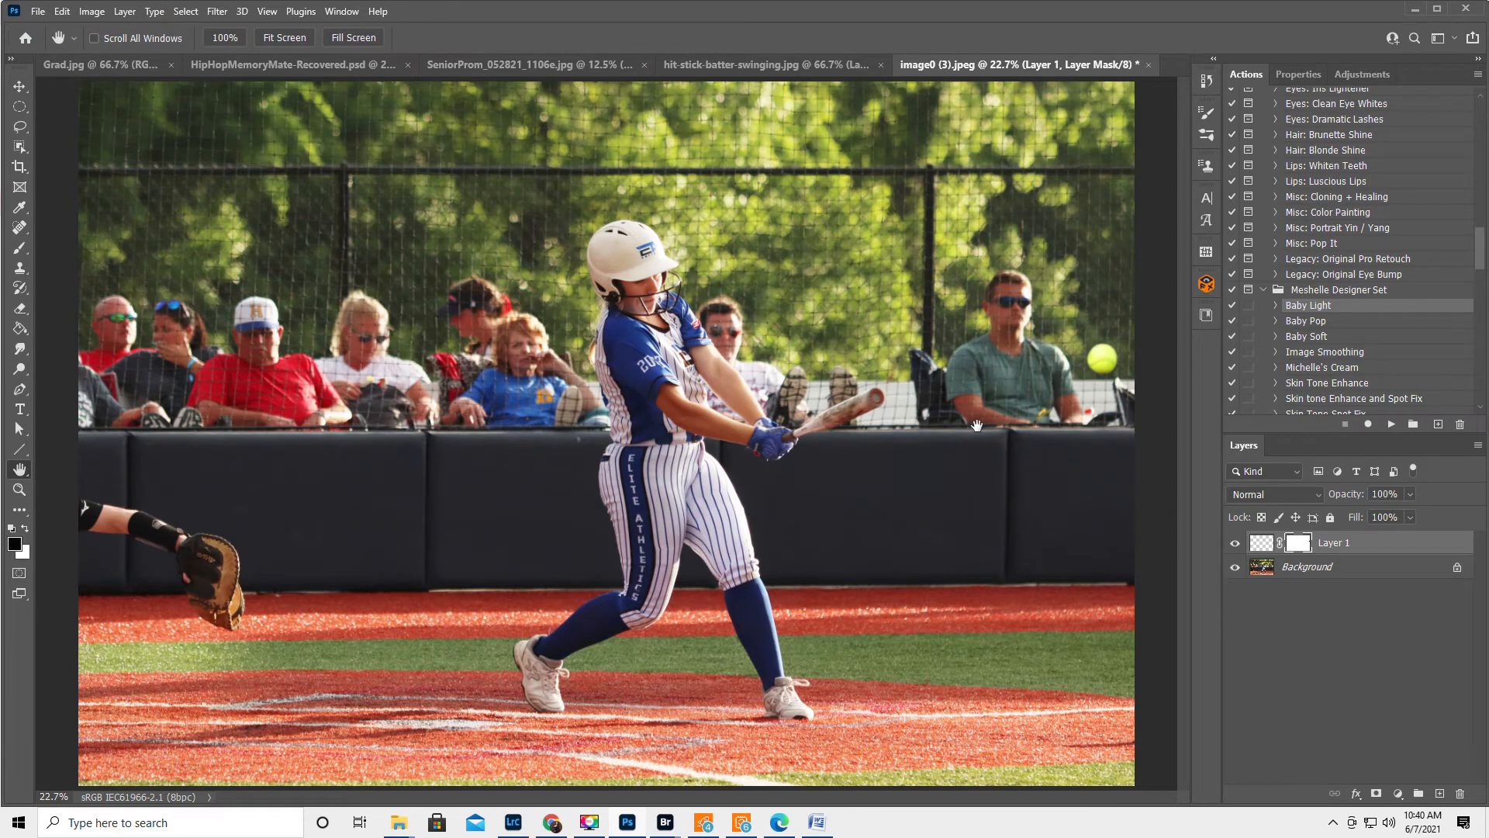
pyautogui.click(1260, 543)
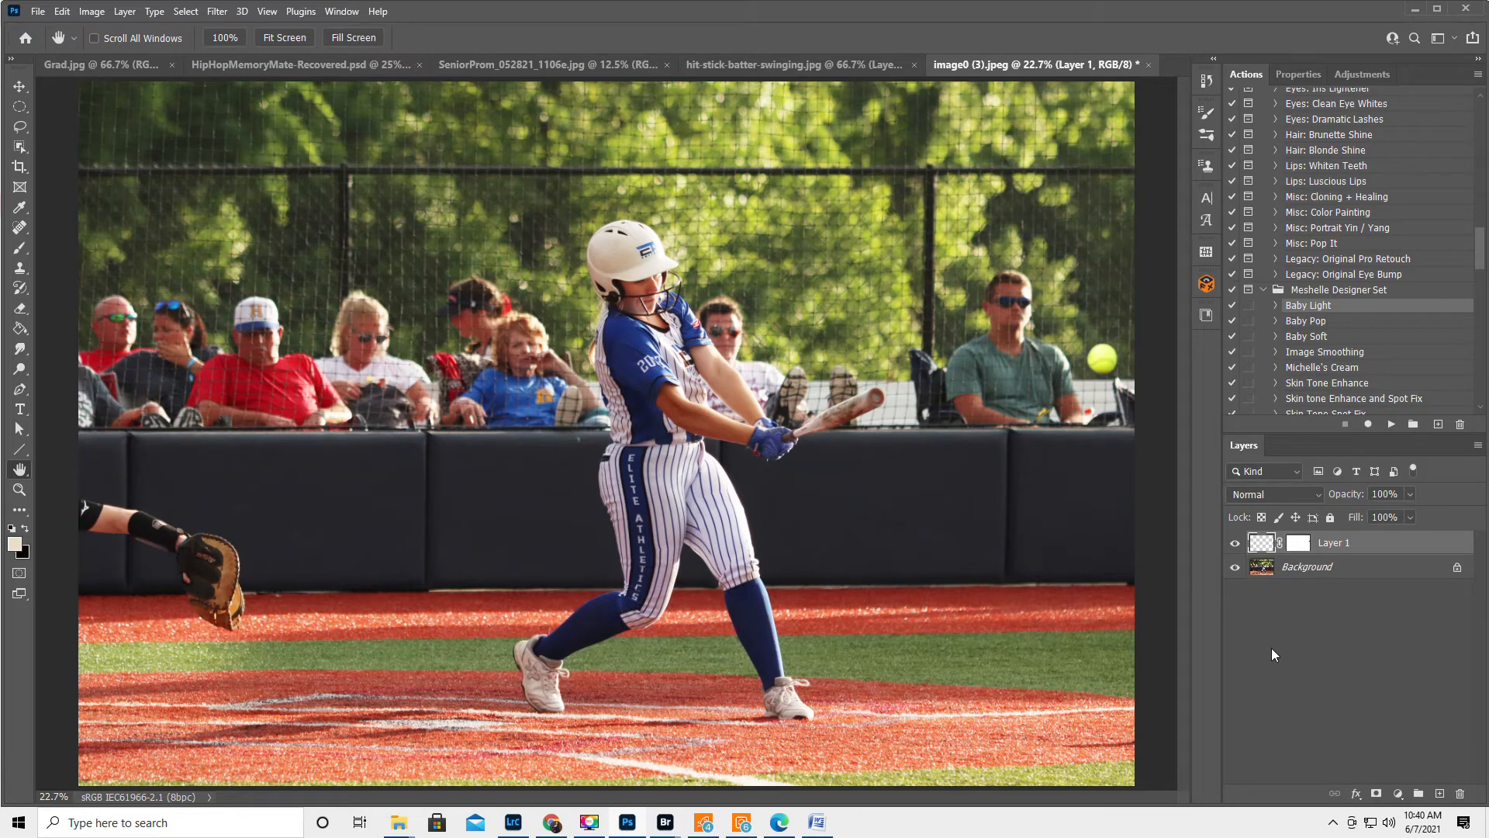
pyautogui.click(1303, 545)
pyautogui.click(1260, 542)
pyautogui.click(216, 13)
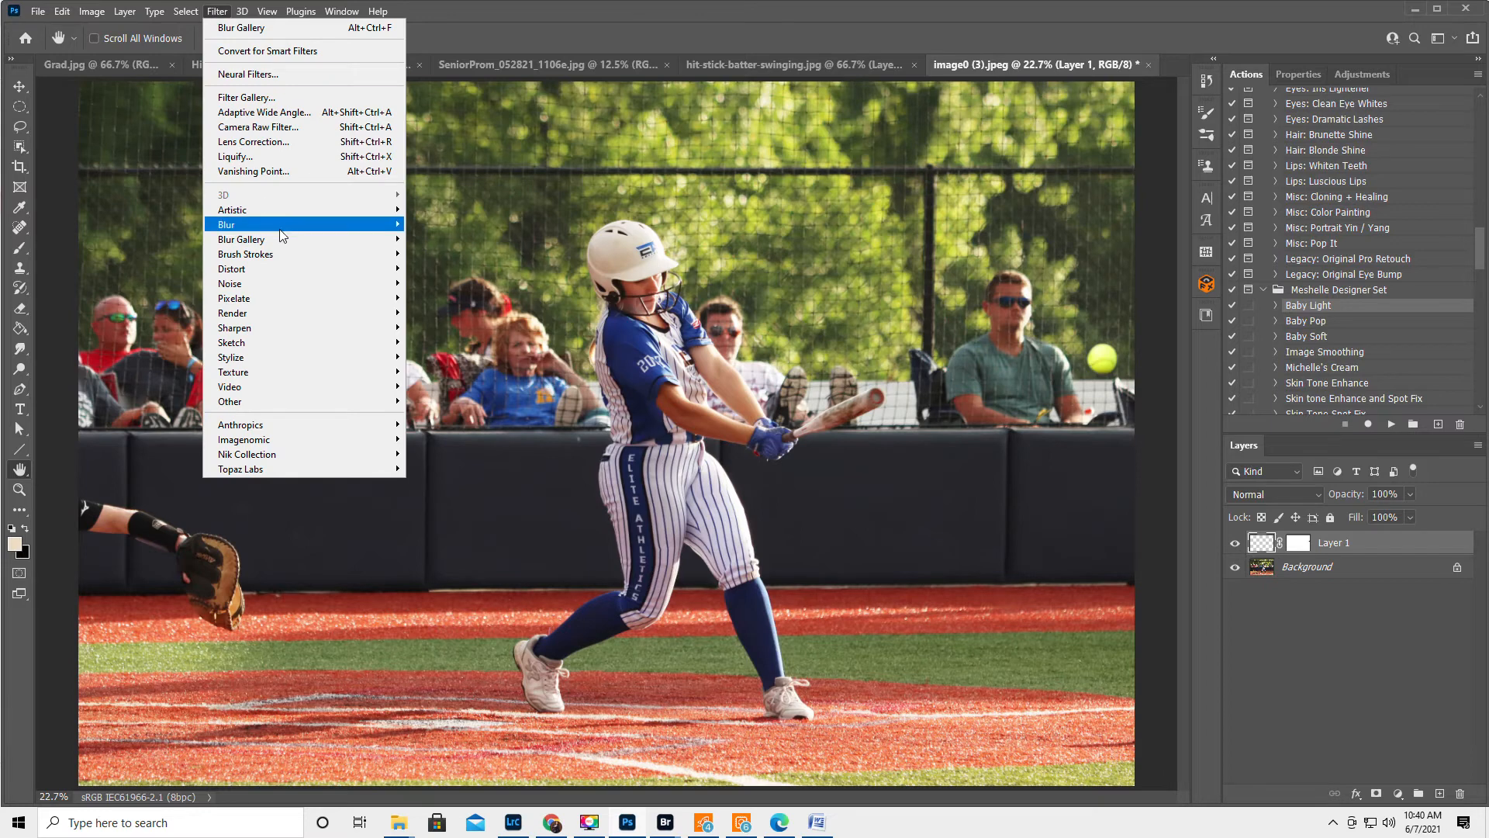
pyautogui.moveTo(281, 238)
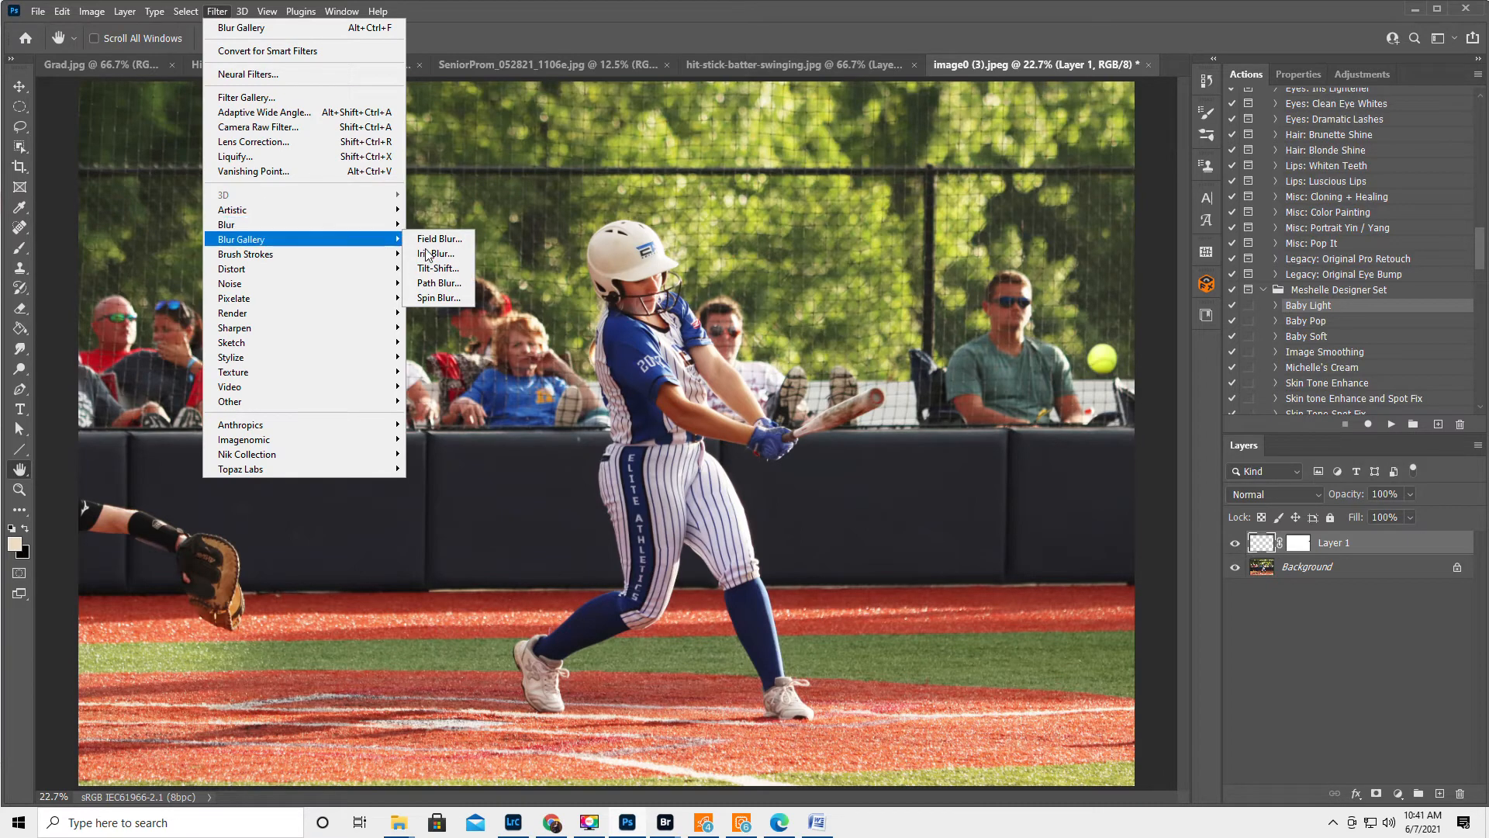
pyautogui.click(457, 284)
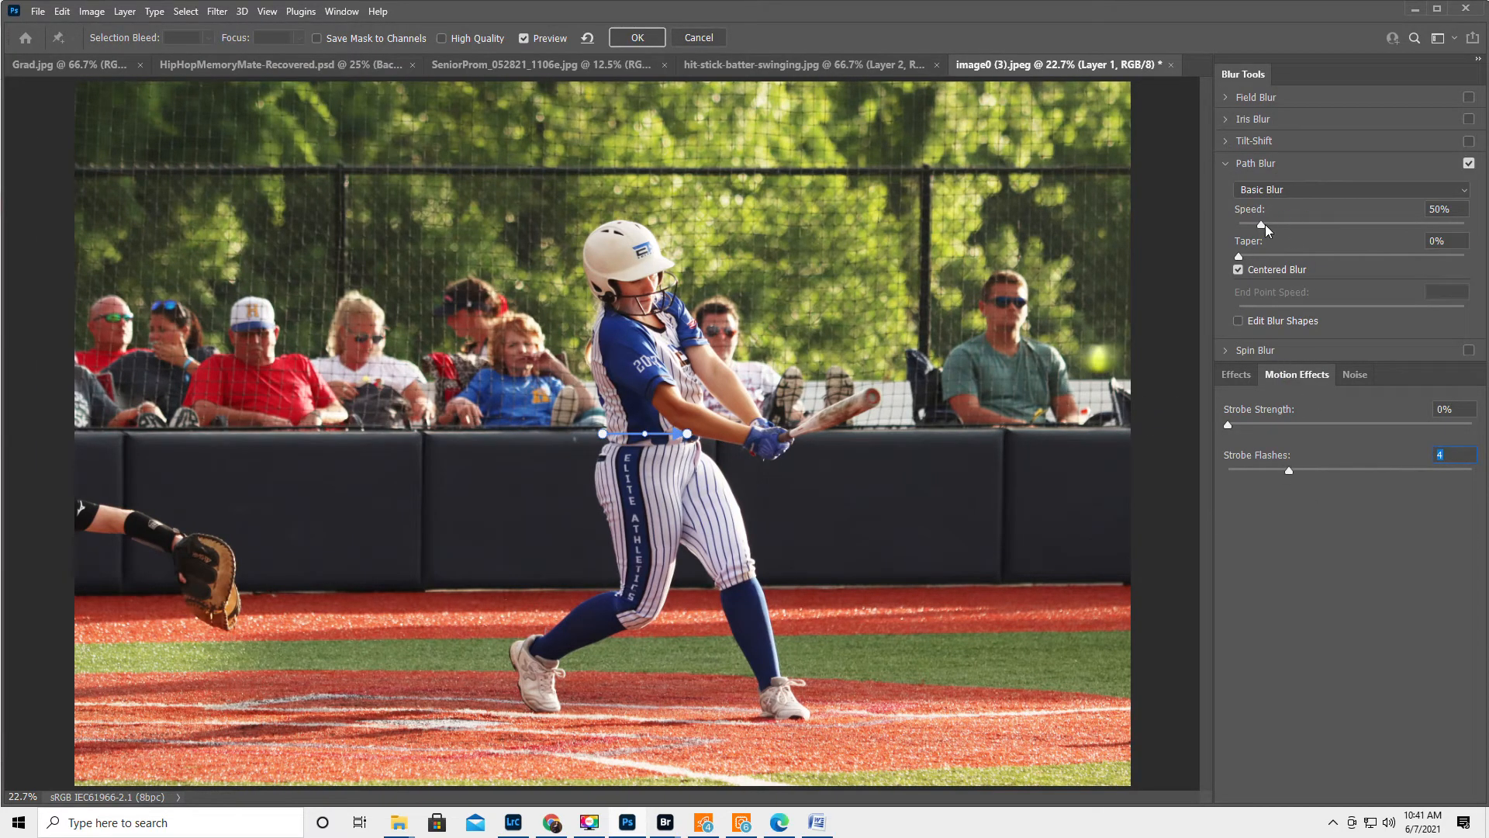
pyautogui.moveTo(1265, 226); pyautogui.dragTo(1254, 227)
pyautogui.moveTo(1253, 226); pyautogui.dragTo(1248, 225)
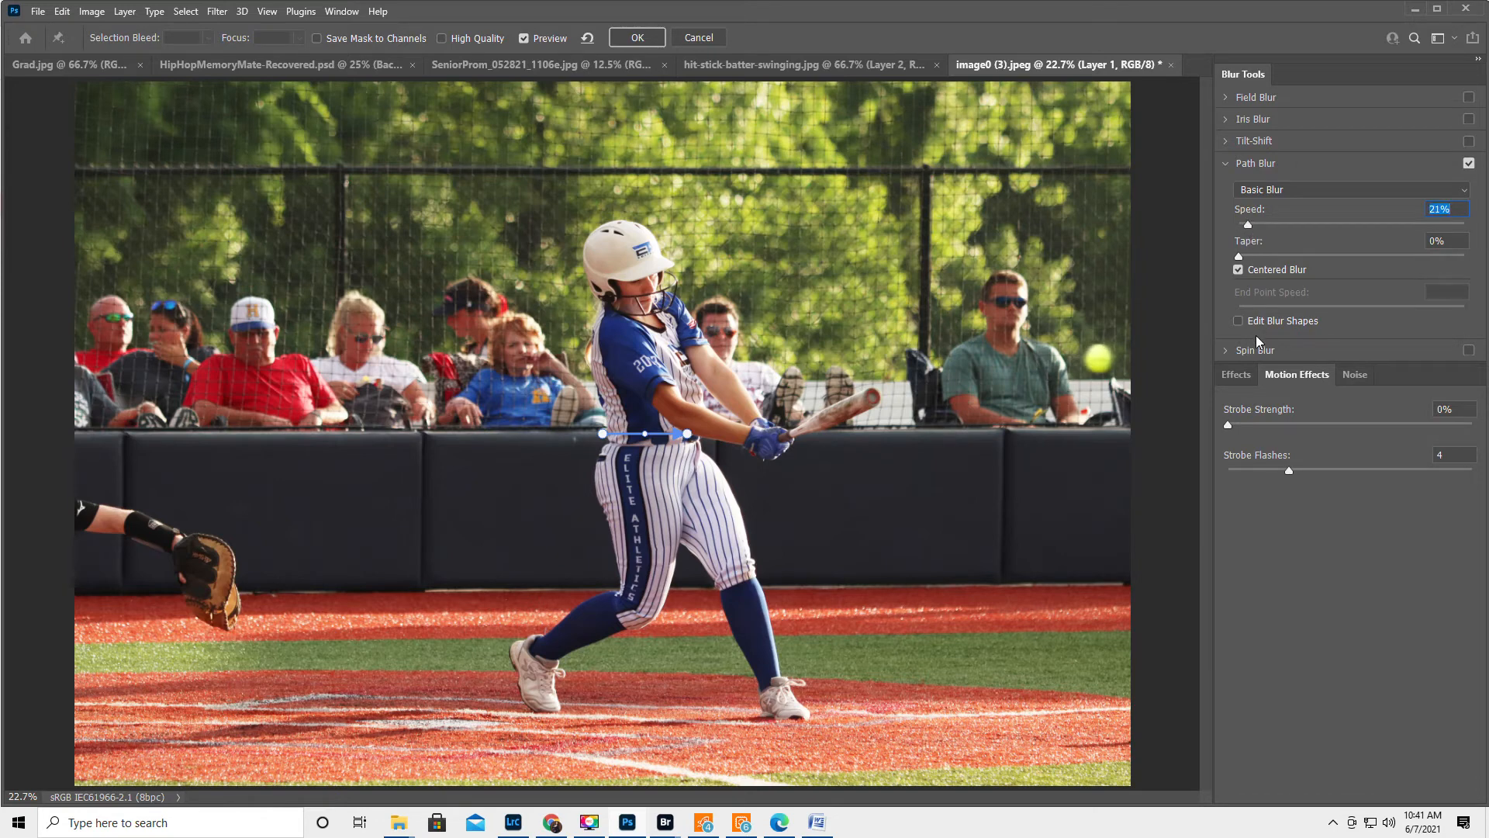
# Set the blur's motion effects to 10% strobe strength and 1 strobe flash.
pyautogui.click(1235, 379)
pyautogui.click(1296, 374)
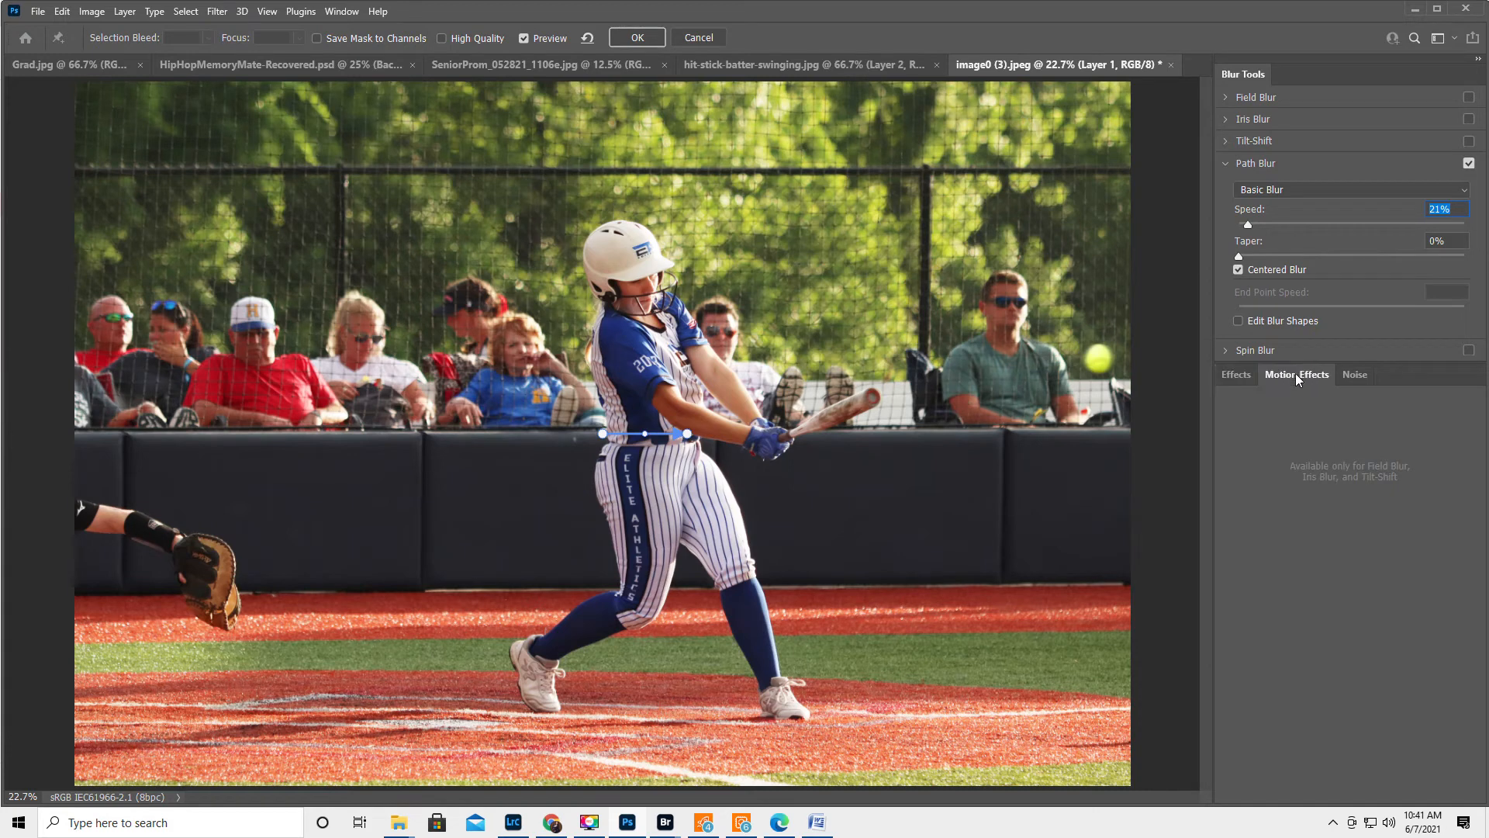
pyautogui.moveTo(1227, 425); pyautogui.dragTo(1175, 502)
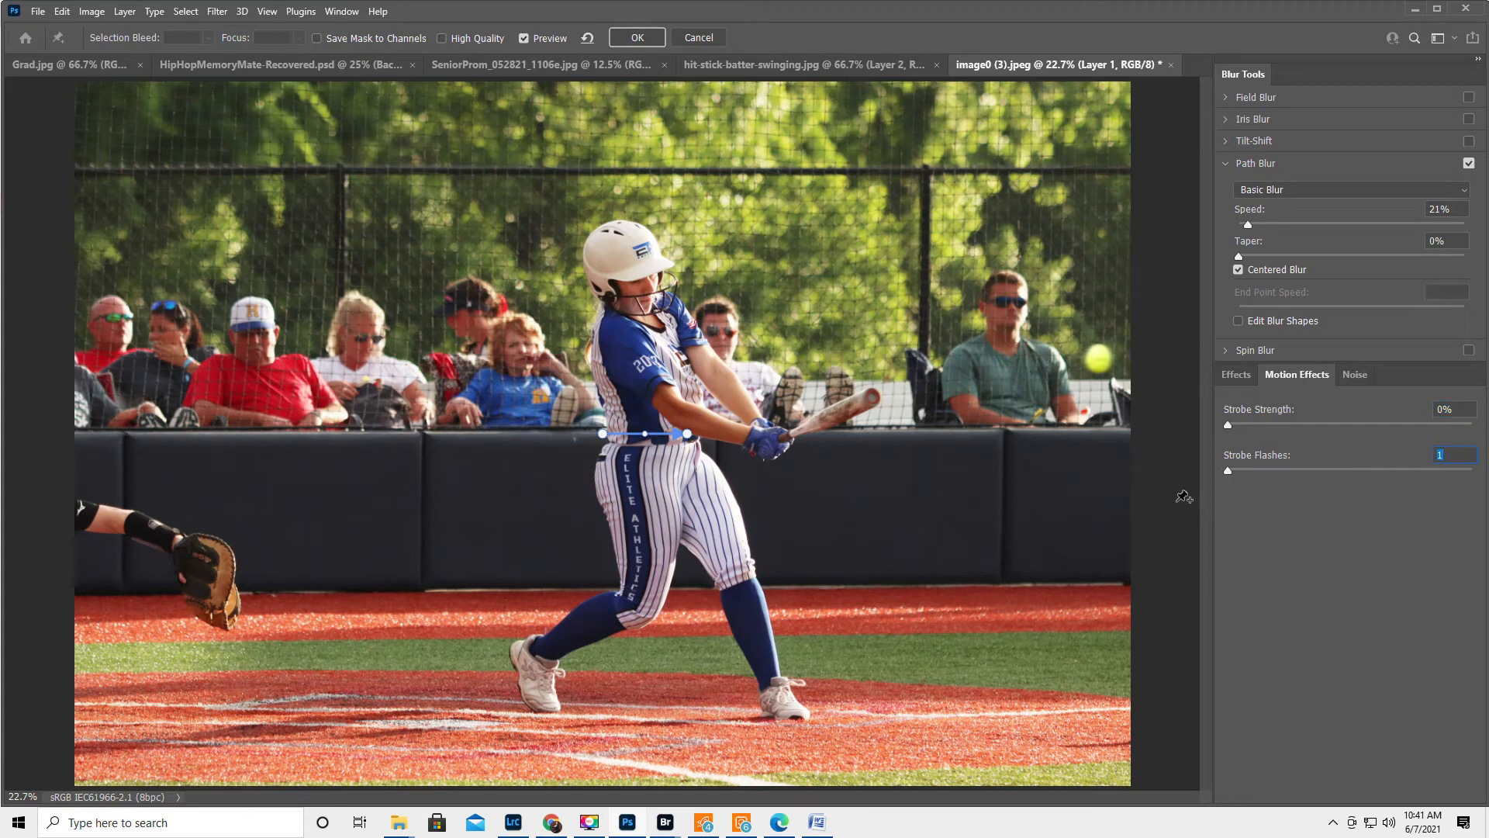
pyautogui.moveTo(1227, 426); pyautogui.dragTo(1251, 424)
# Stretch the blur path diagonally from the batter's waist up toward the right edge of the photo, reduce the end point speed and apply the blur.
pyautogui.click(687, 433)
pyautogui.moveTo(687, 434); pyautogui.dragTo(1119, 202)
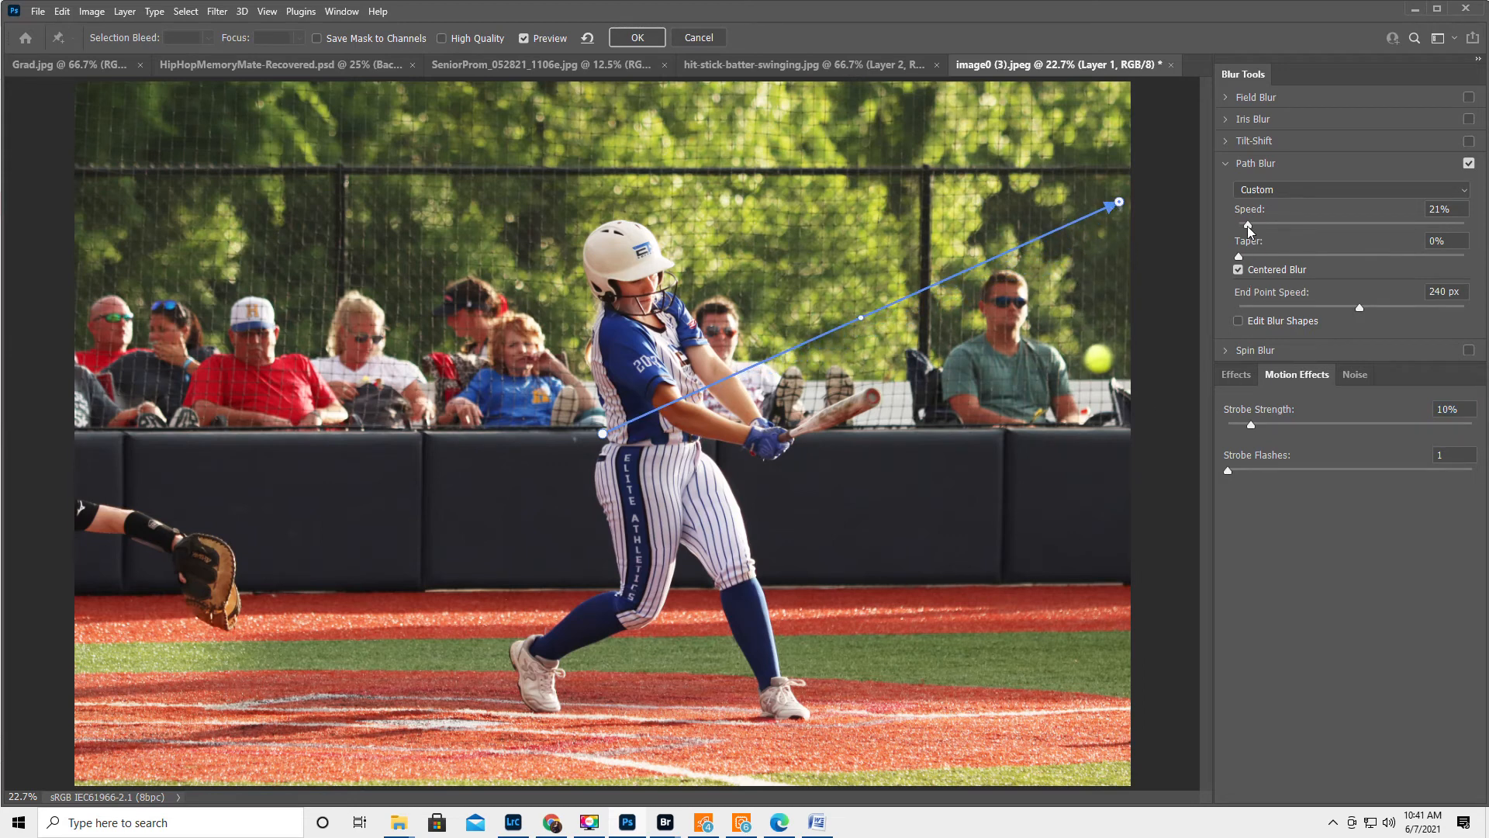
pyautogui.moveTo(1247, 224)
pyautogui.mouseDown()
pyautogui.moveTo(1291, 229)
pyautogui.moveTo(1246, 227)
pyautogui.mouseUp()
pyautogui.click(1240, 257)
pyautogui.moveTo(1359, 307); pyautogui.dragTo(1290, 340)
pyautogui.click(635, 38)
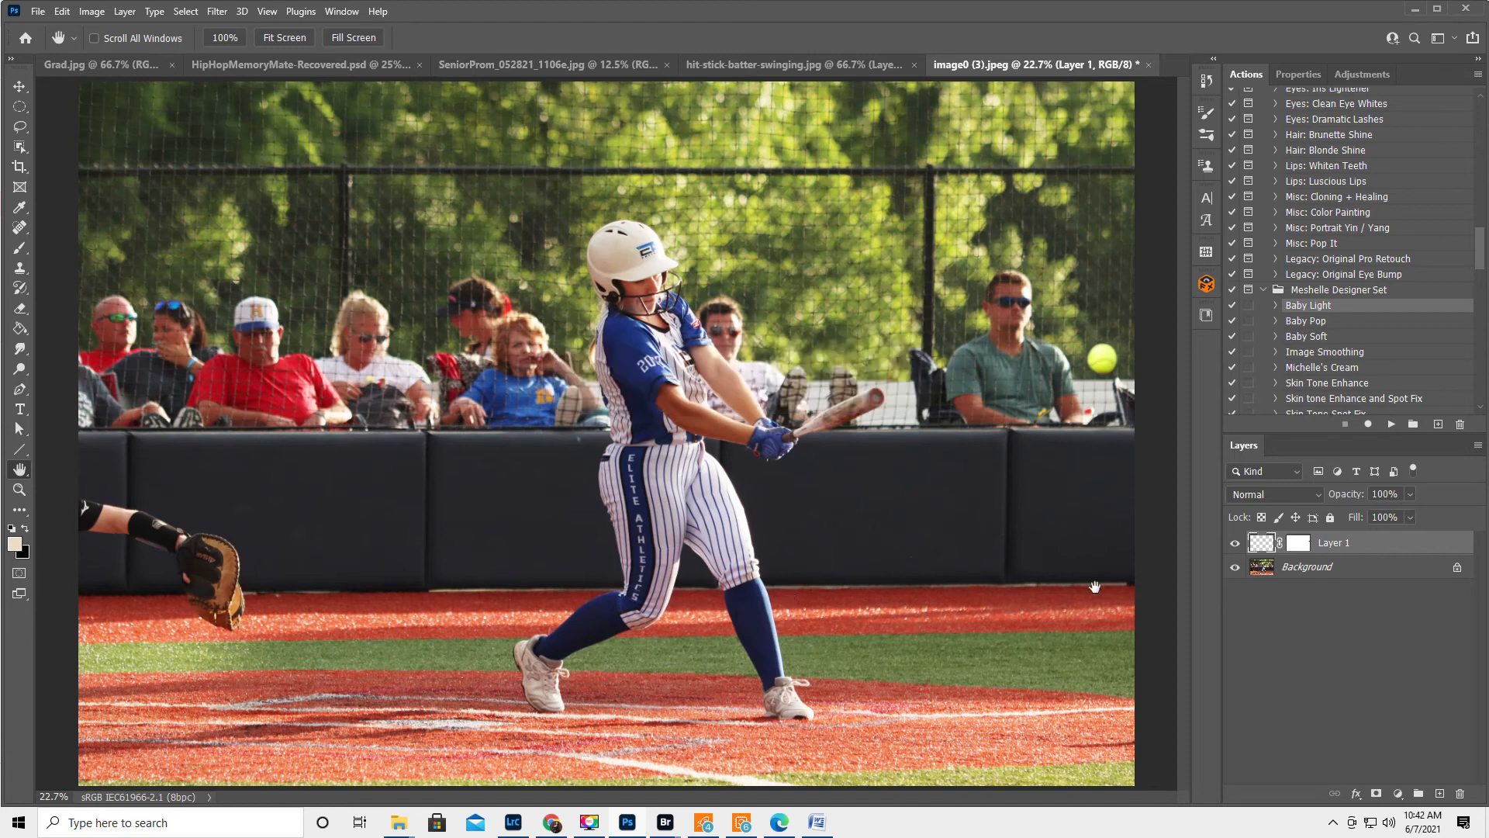
# Flatten the image and save it as a JPEG named image0 (3)ball.jpg at quality 12.
pyautogui.click(1478, 444)
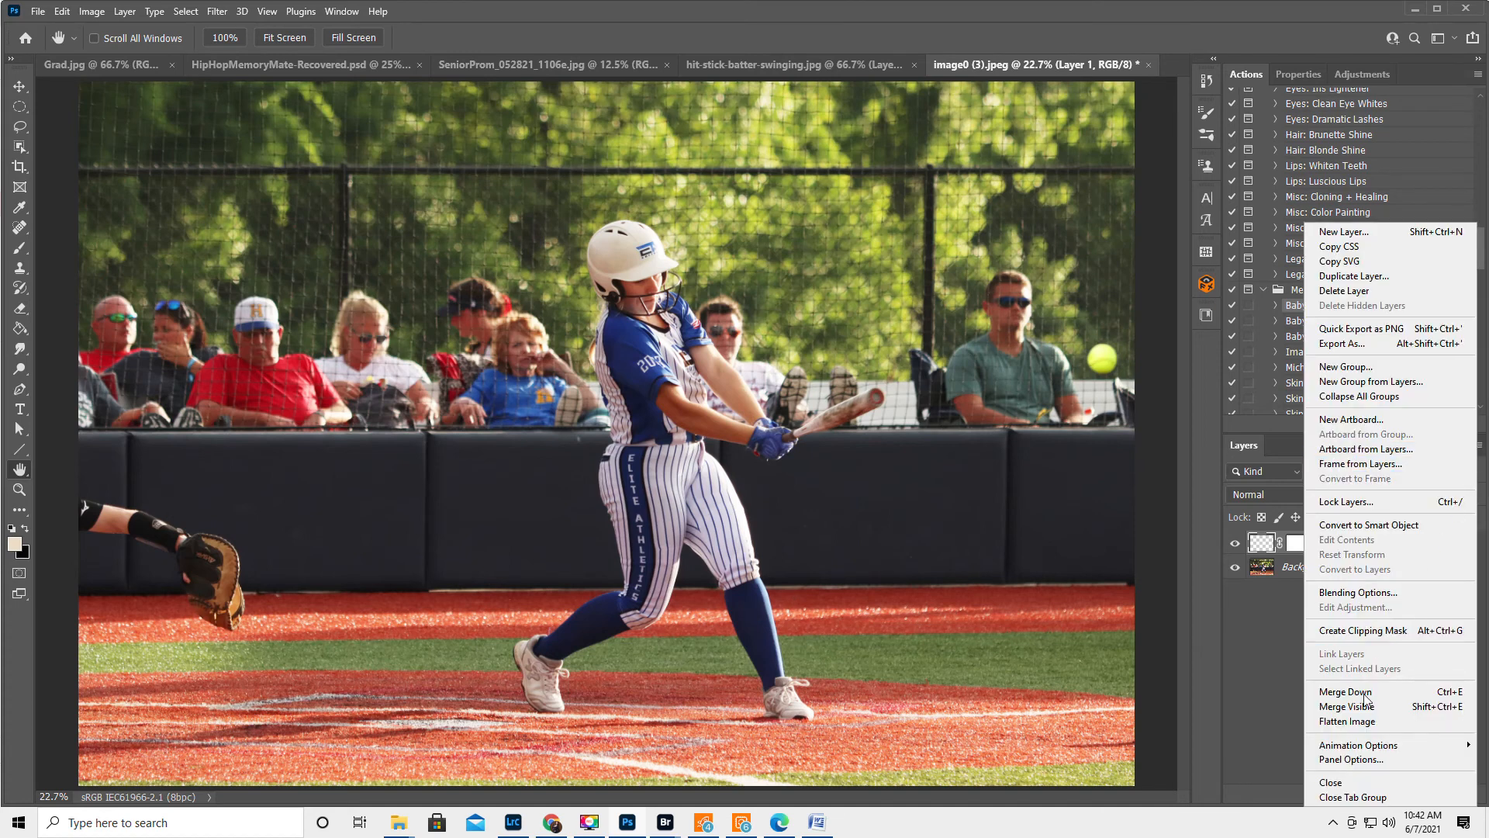
pyautogui.click(1354, 723)
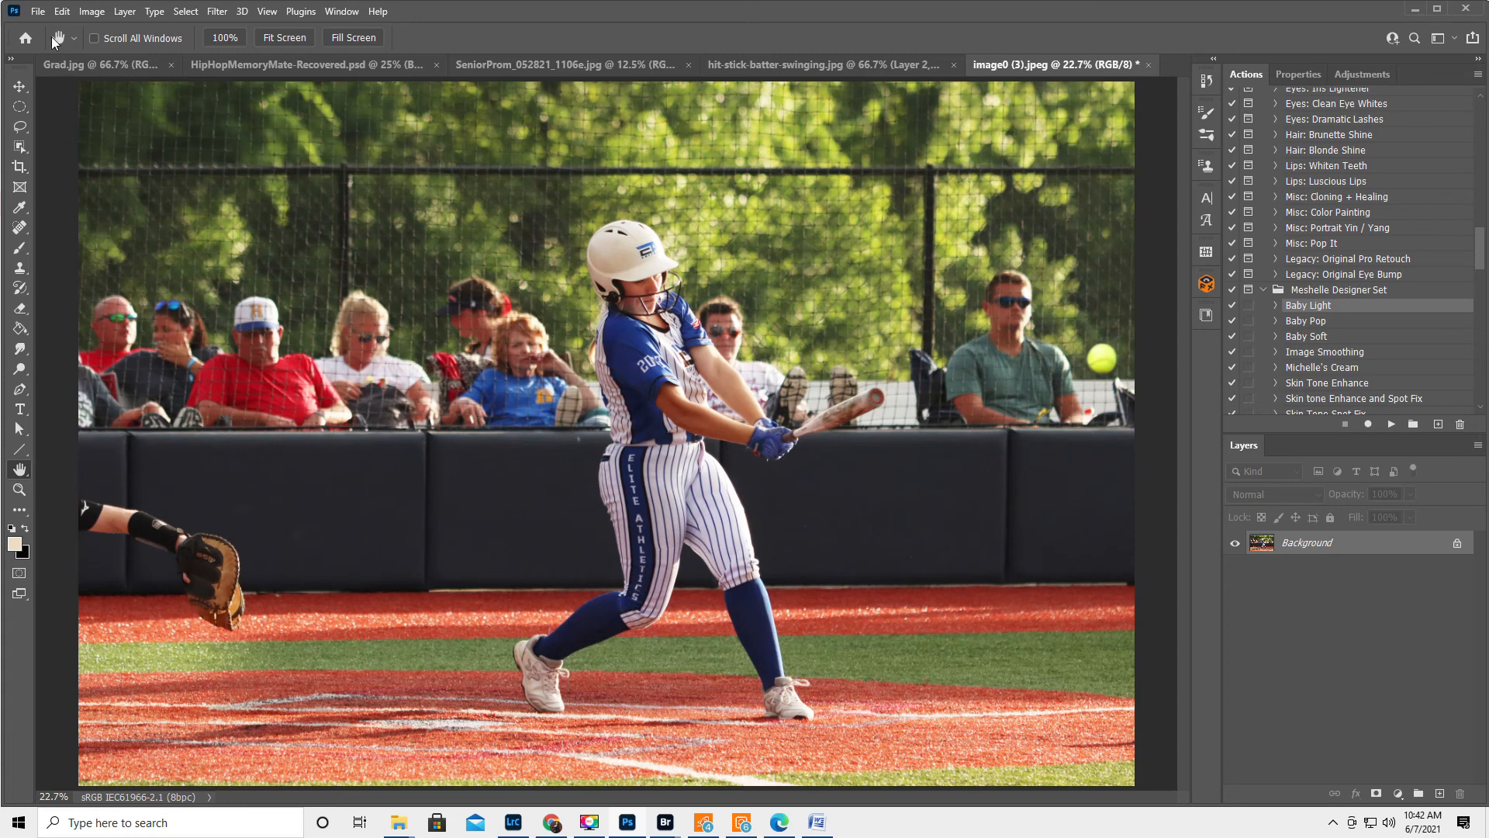
pyautogui.click(38, 14)
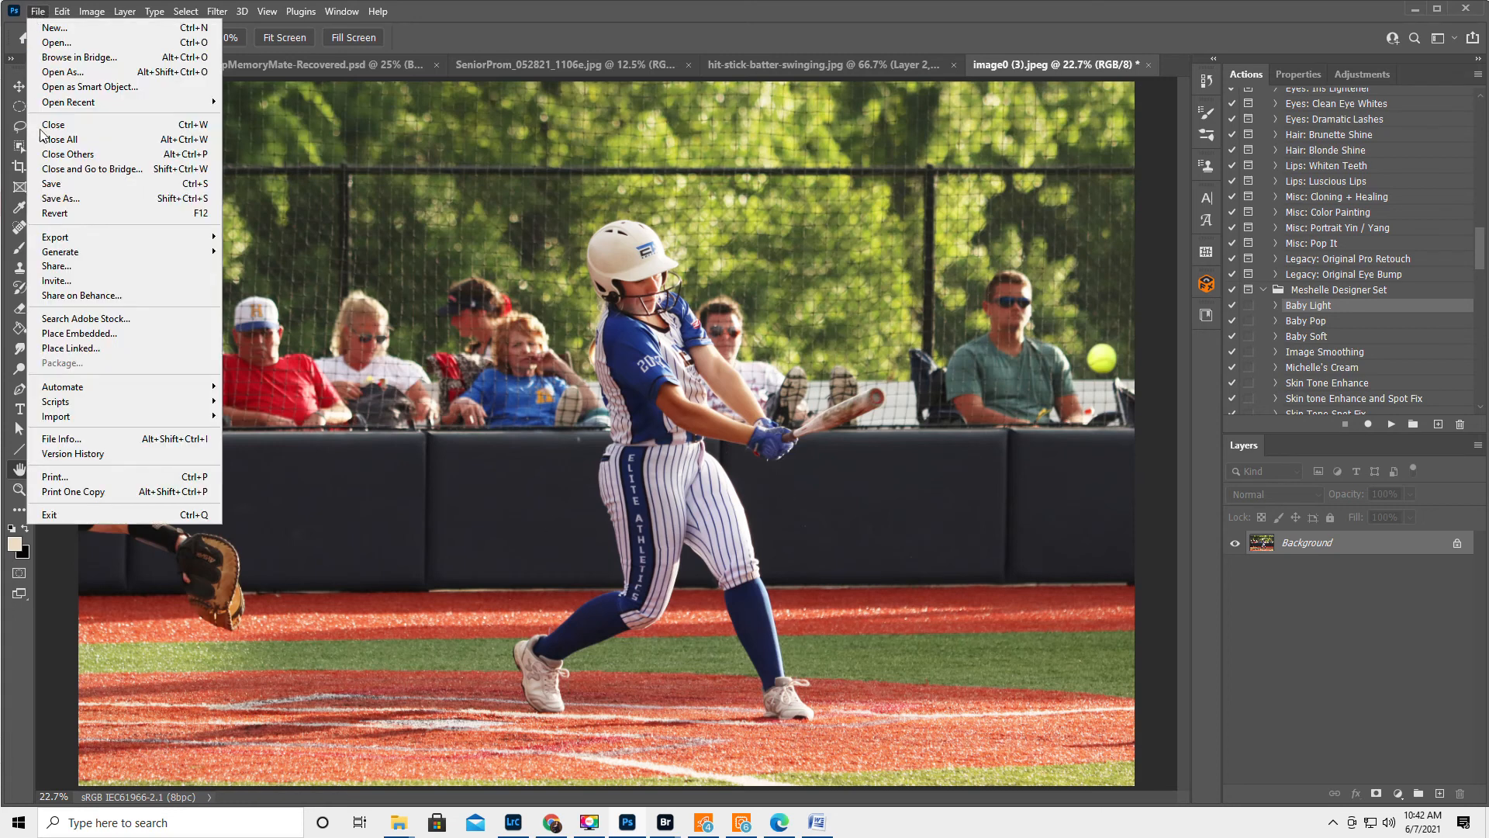
pyautogui.click(62, 217)
pyautogui.click(152, 606)
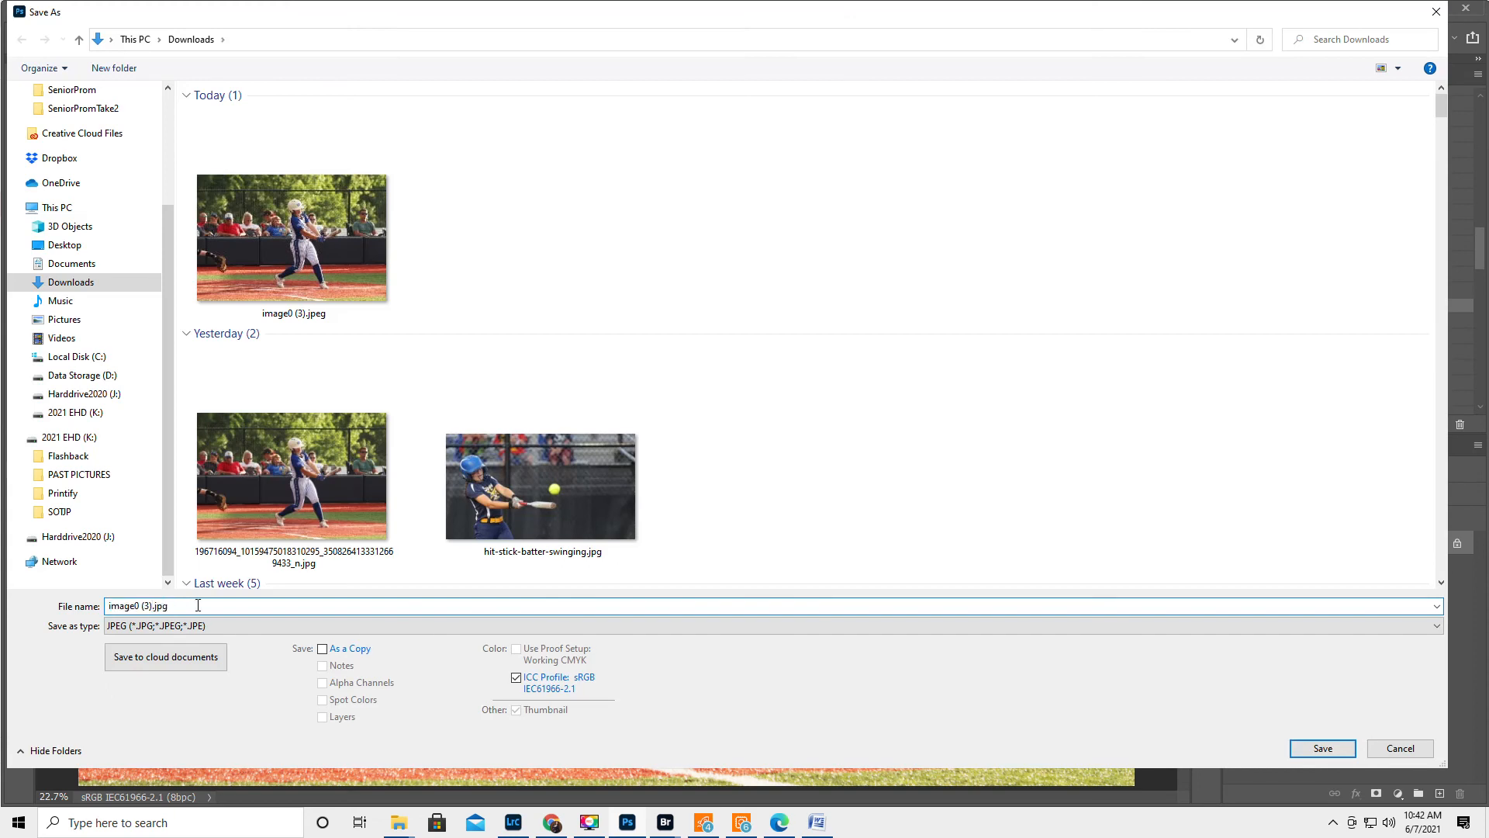
pyautogui.write('ball')
pyautogui.click(1317, 746)
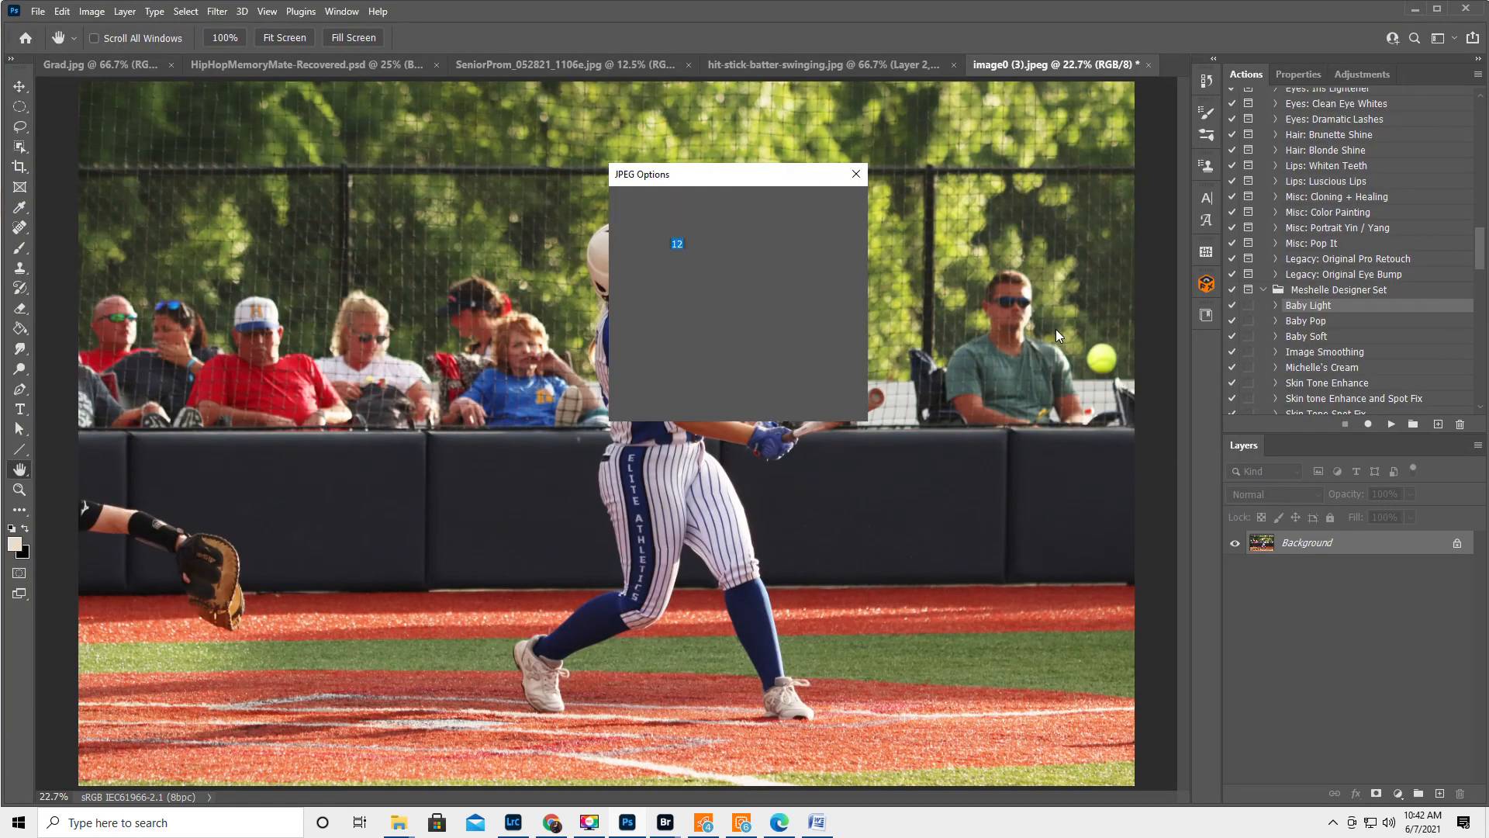
pyautogui.click(851, 206)
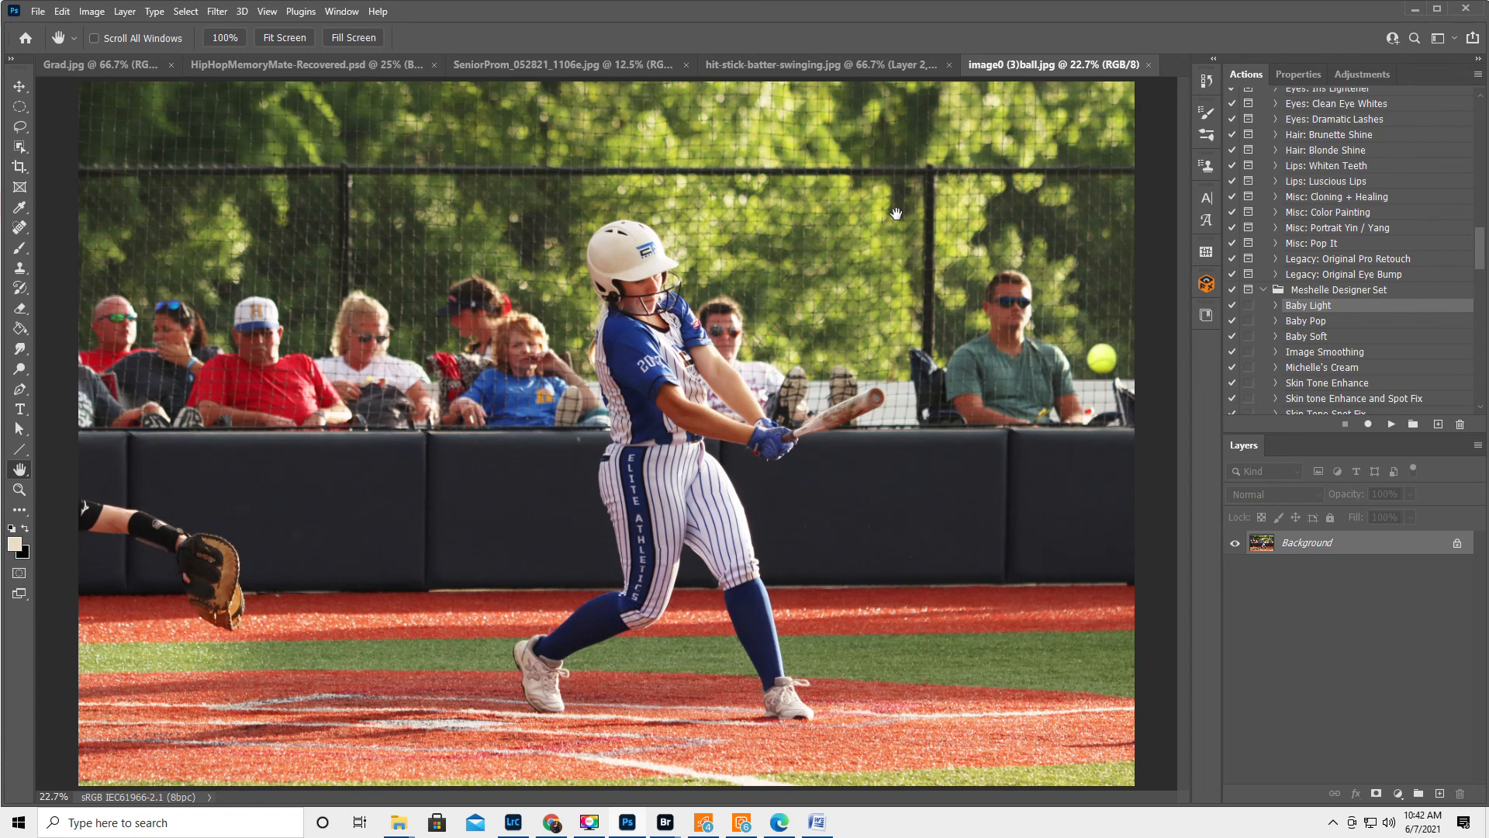
# Heal a spot on the dark padded wall behind the batter with a 60 px Content-Aware Spot Healing Brush.
pyautogui.click(19, 228)
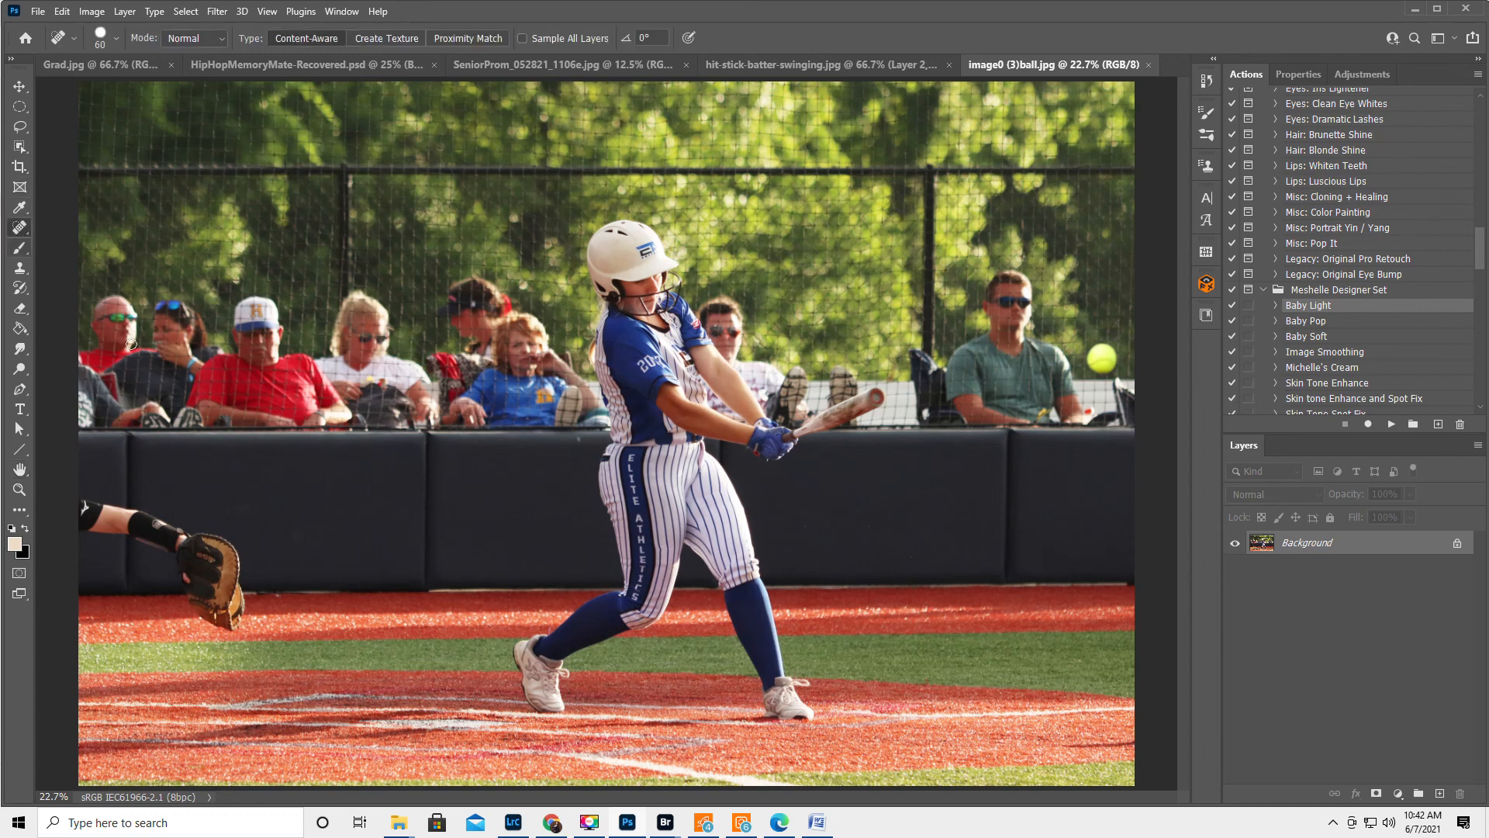
pyautogui.click(578, 439)
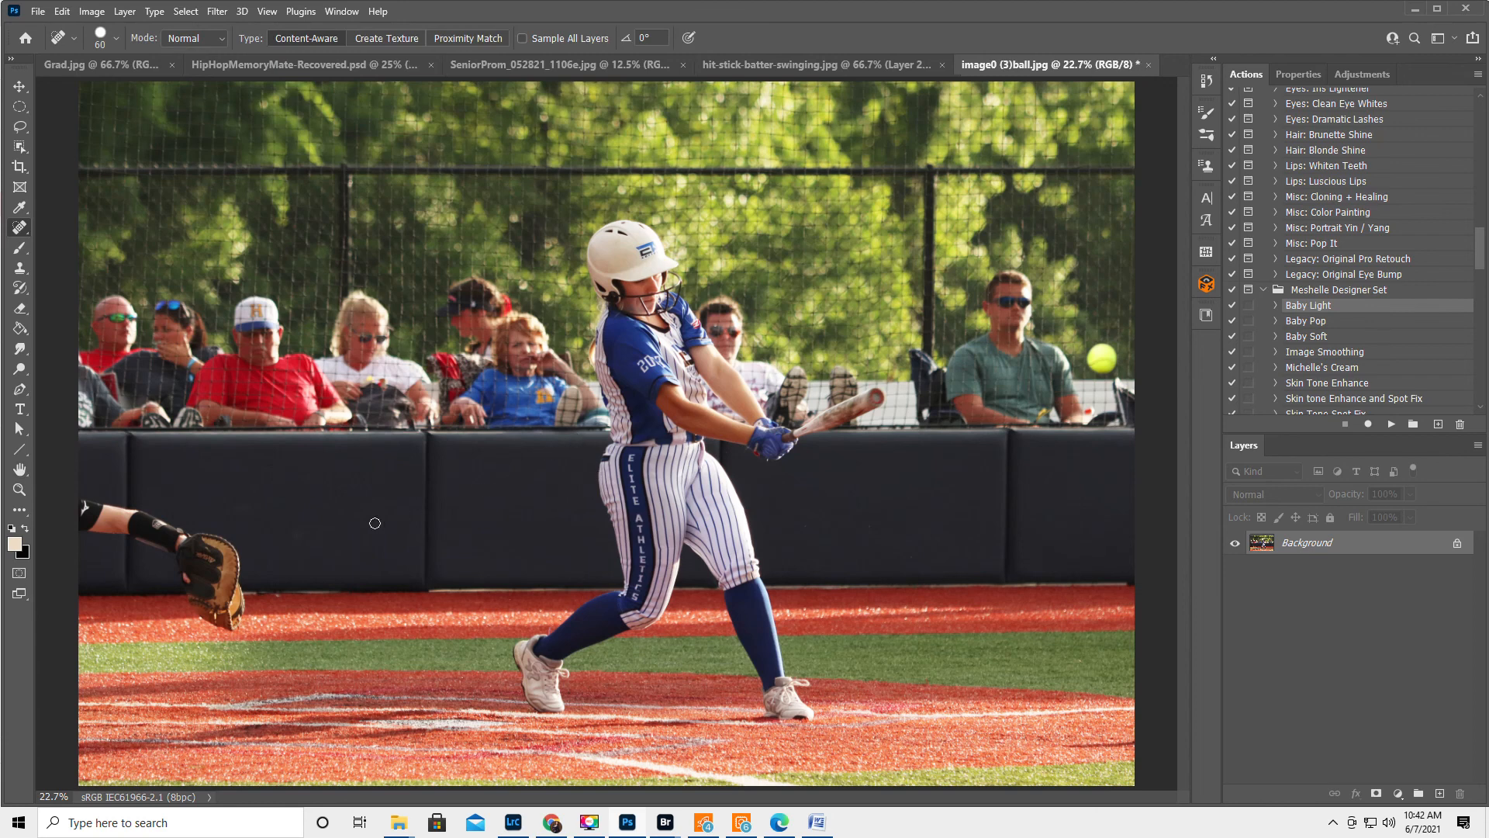